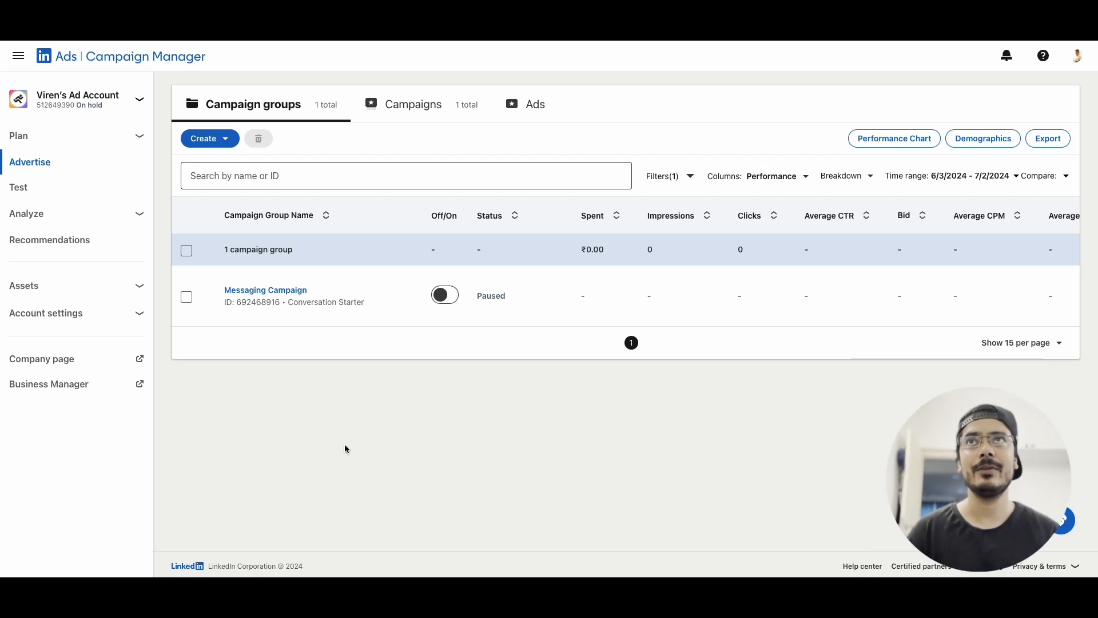
Open the Audiences page under Plan
mouse_move(243, 309)
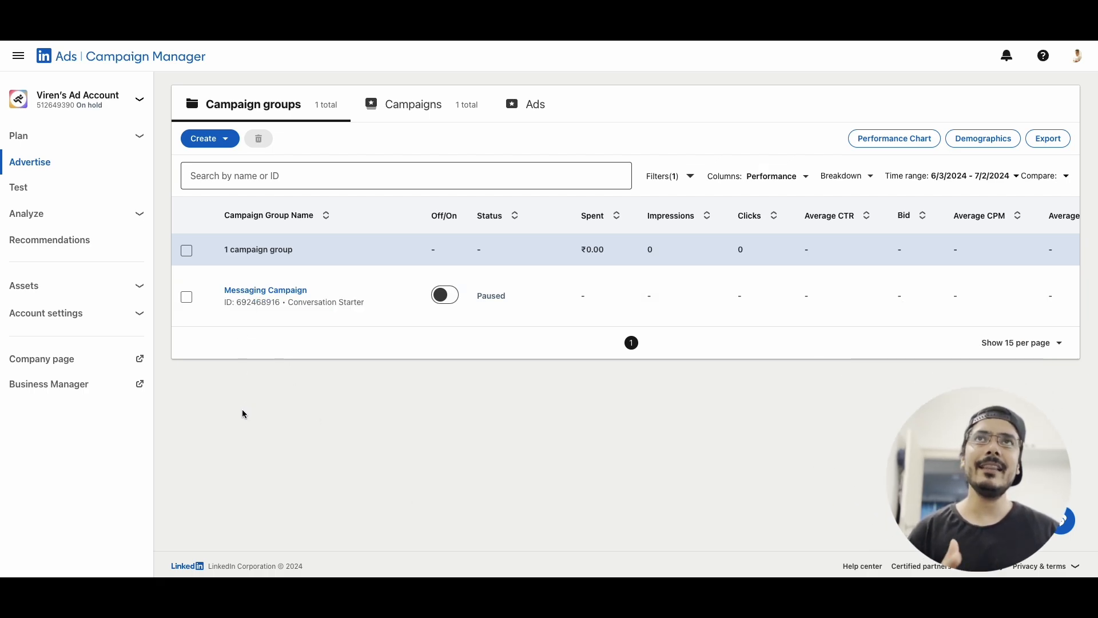
left_click(136, 139)
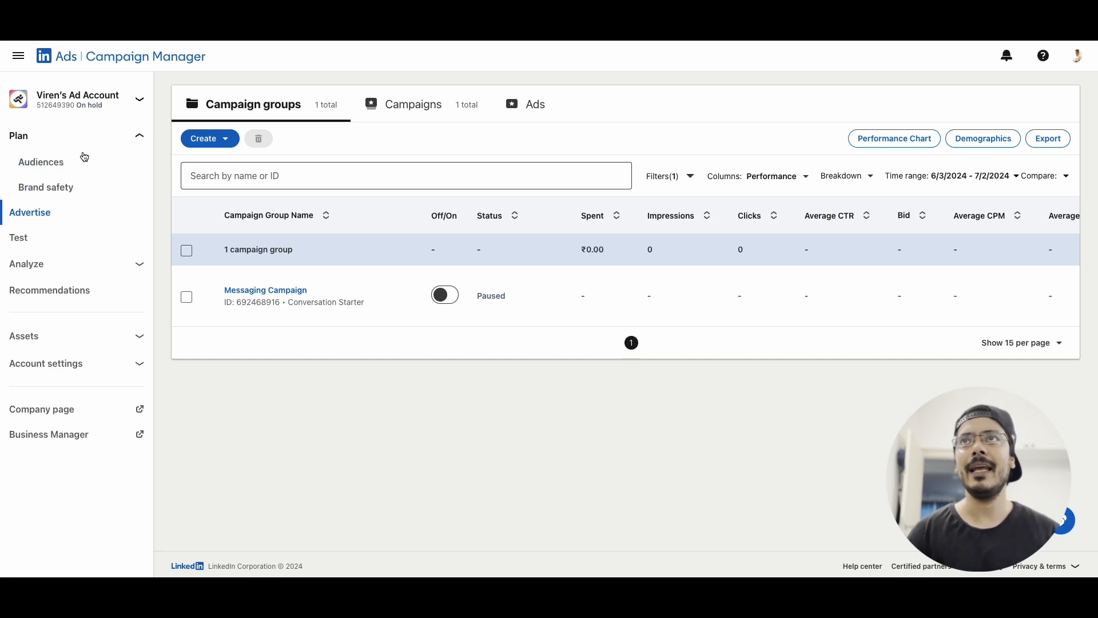
left_click(64, 162)
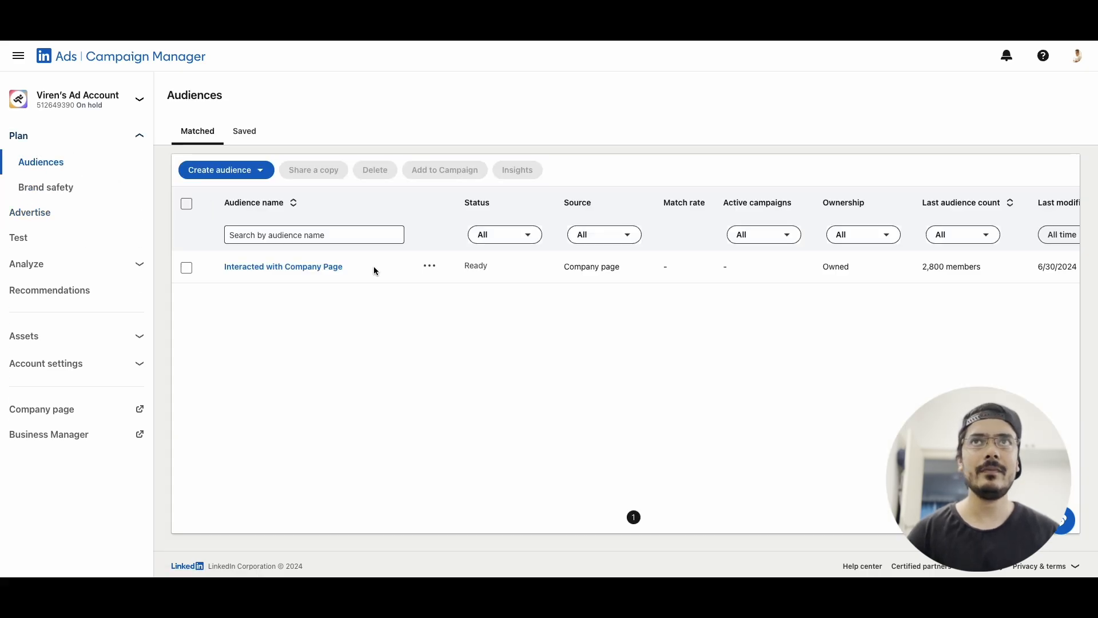
Start a new matched audience using Company page as the retargeting source
left_click(246, 173)
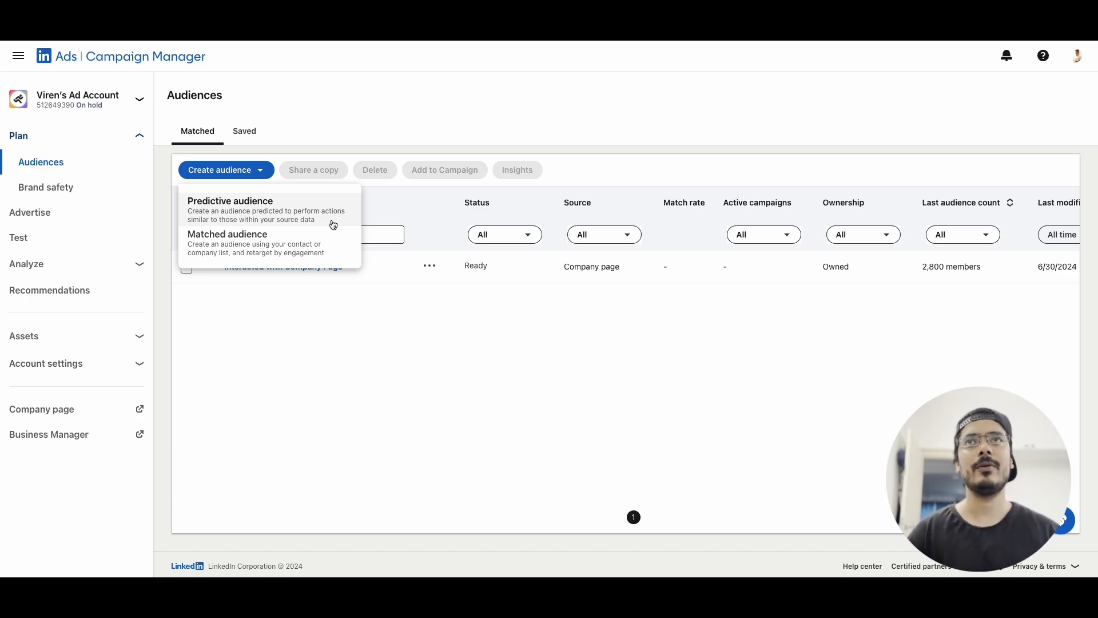
left_click(311, 245)
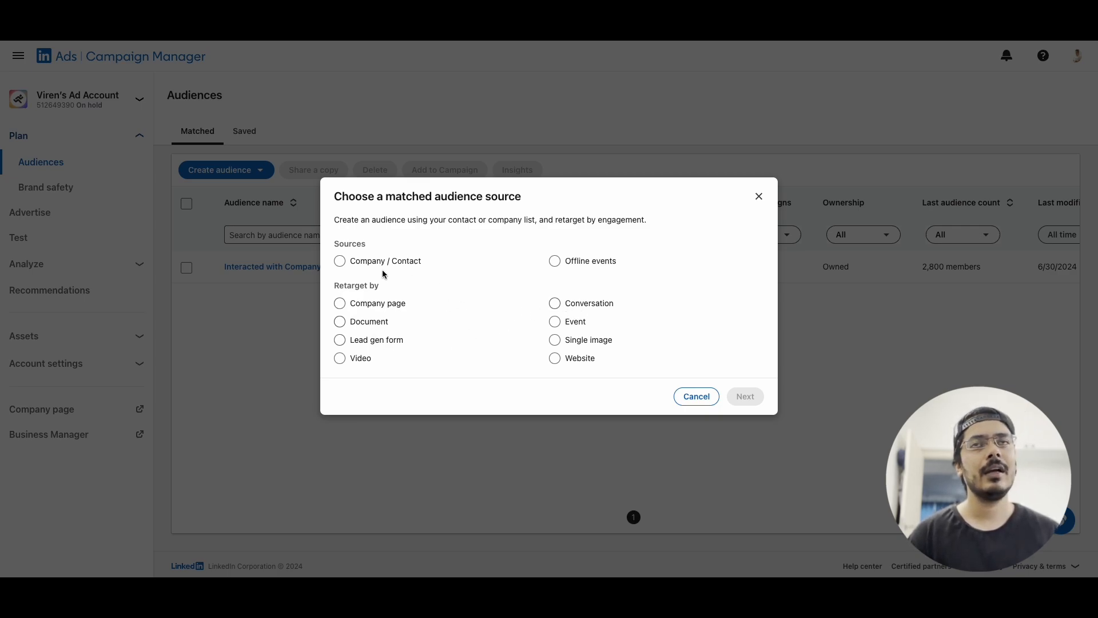
left_click(385, 303)
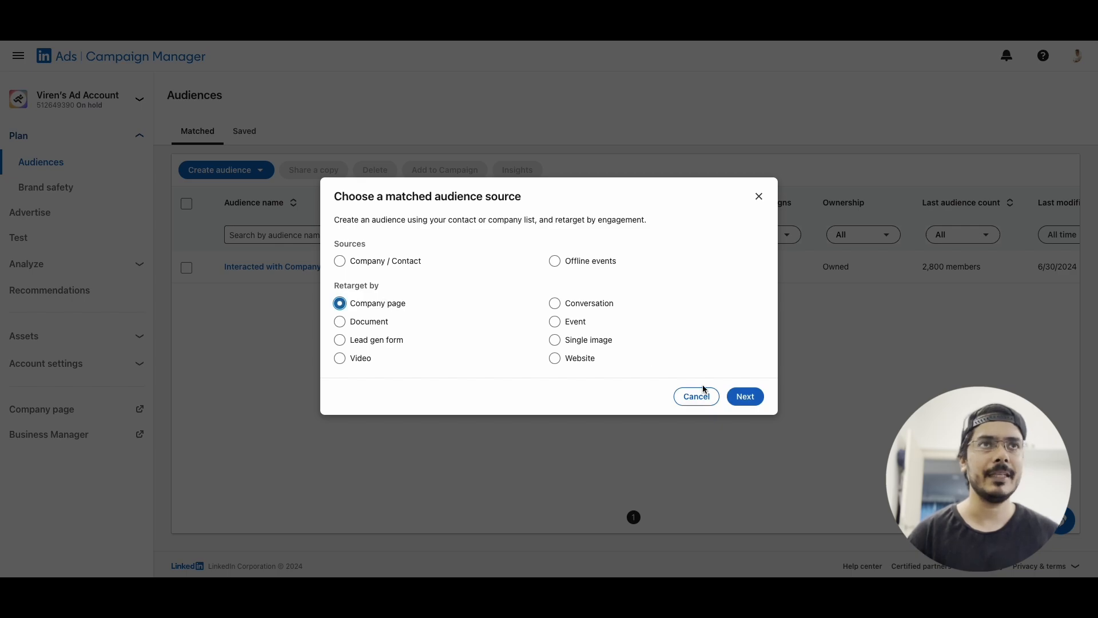
left_click(744, 396)
Name the audience "Company Page Retarget"
left_click(440, 193)
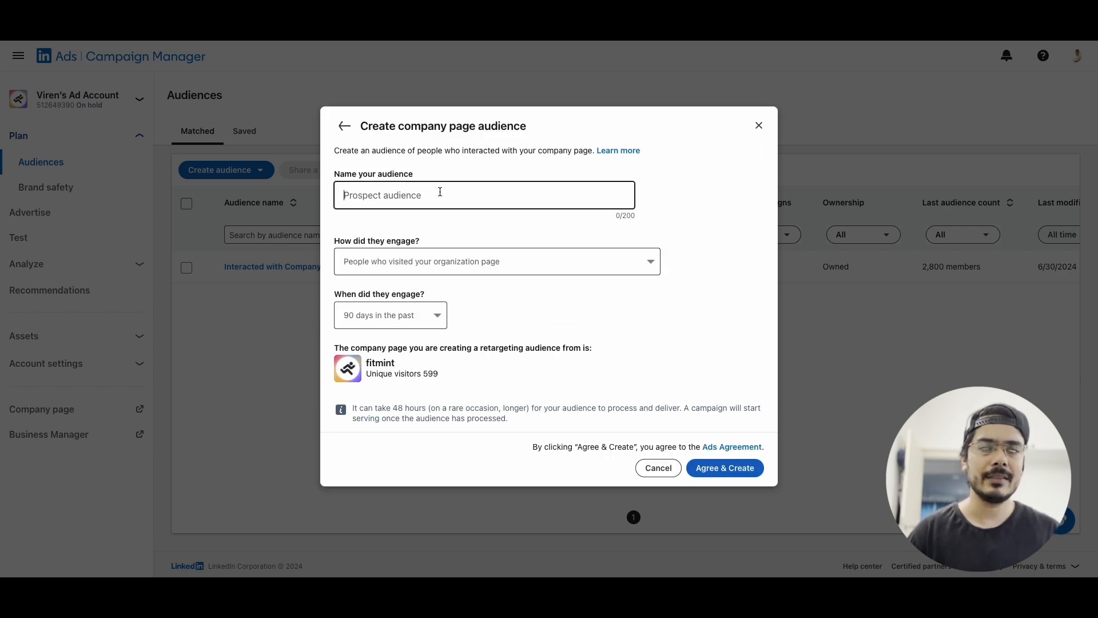
type("Company Page REtart")
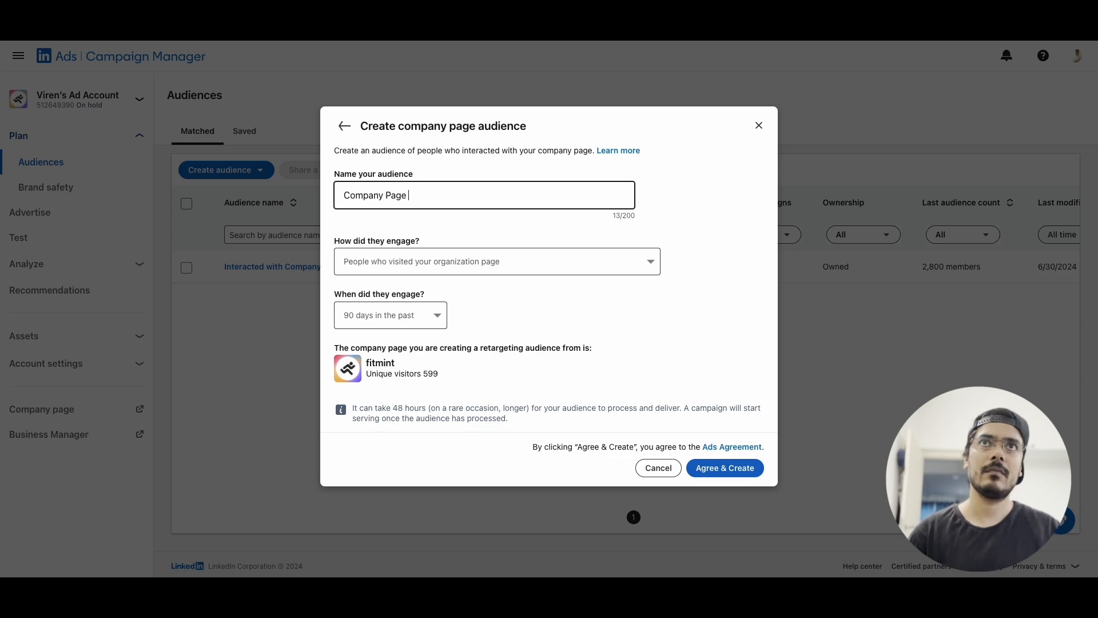
key("BackSpace")
key("BackSpace")
key("BackSpace")
key("BackSpace")
key("BackSpace")
type("etarget")
Target people who visited the organization page in the past 365 days and create the audience
left_click(440, 263)
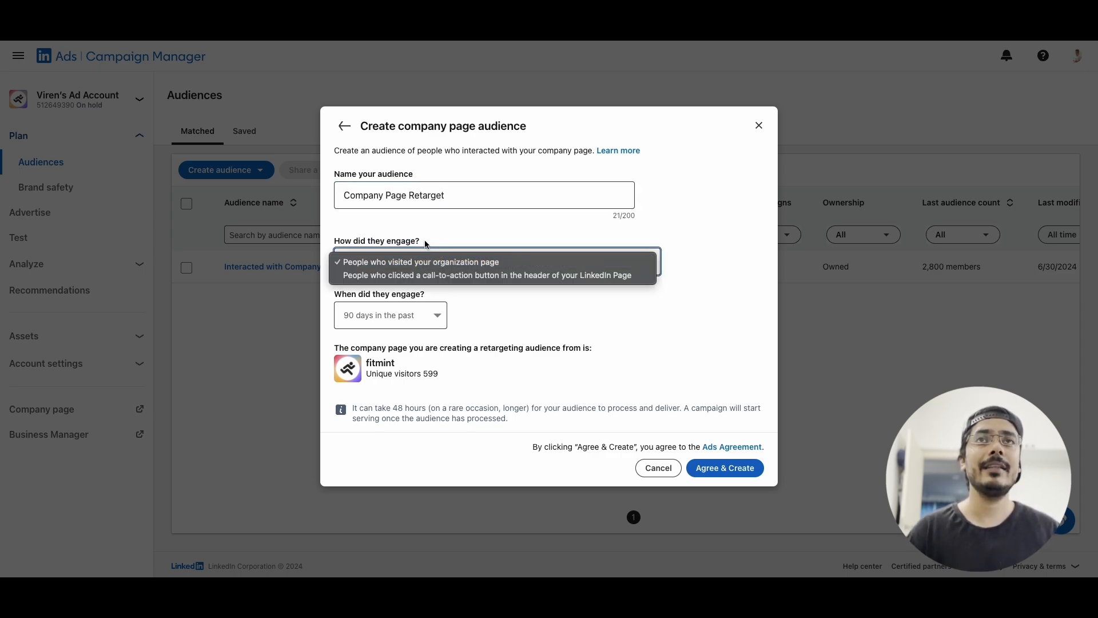
left_click(415, 269)
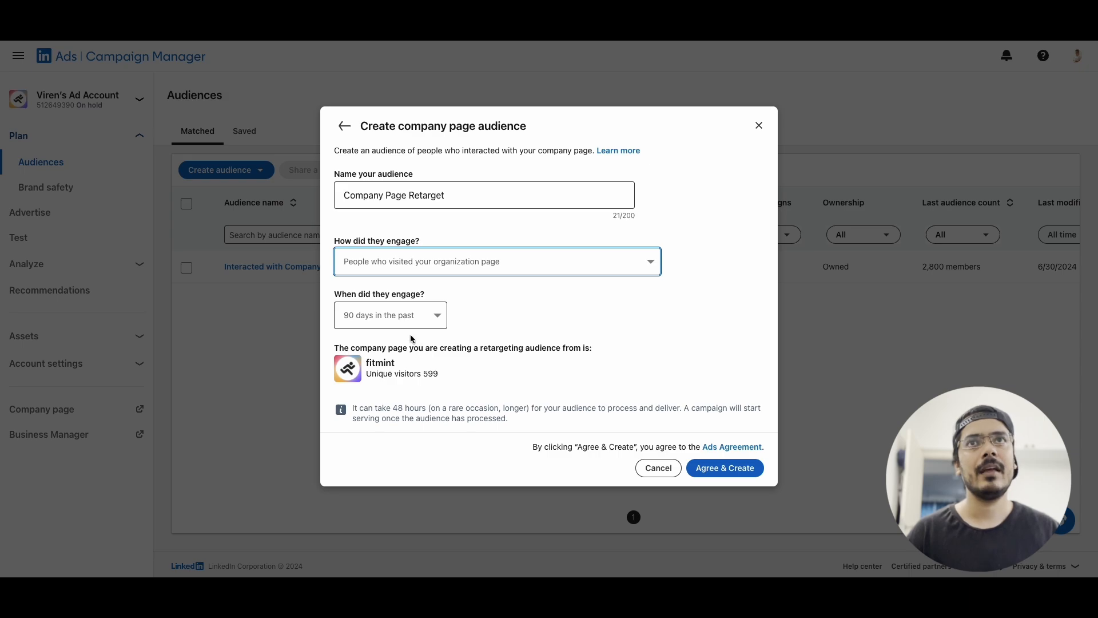
left_click(423, 321)
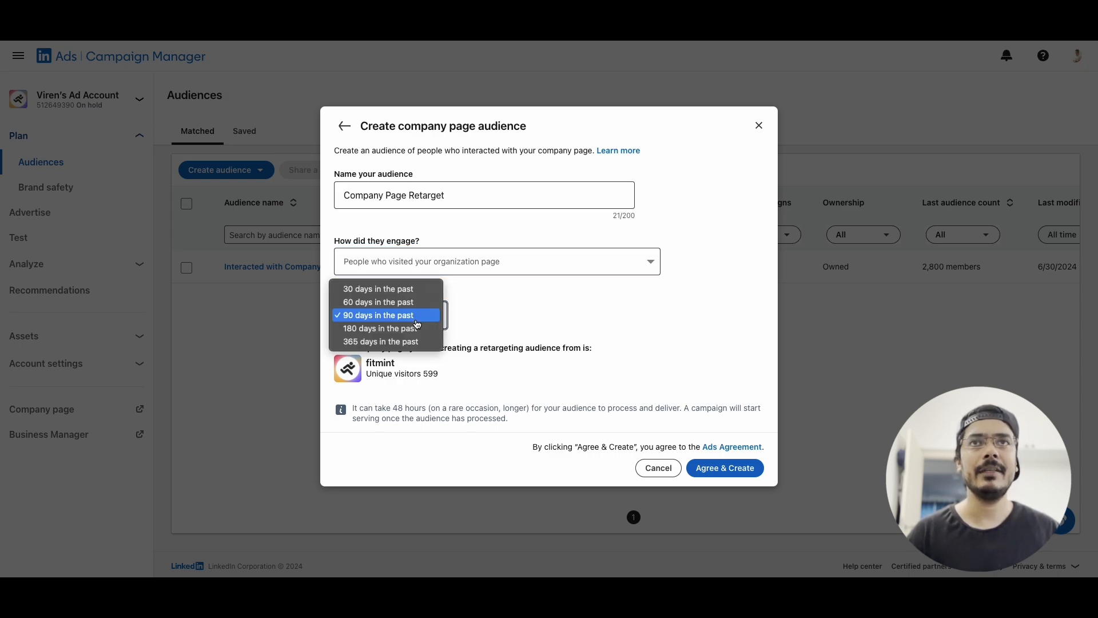
left_click(391, 342)
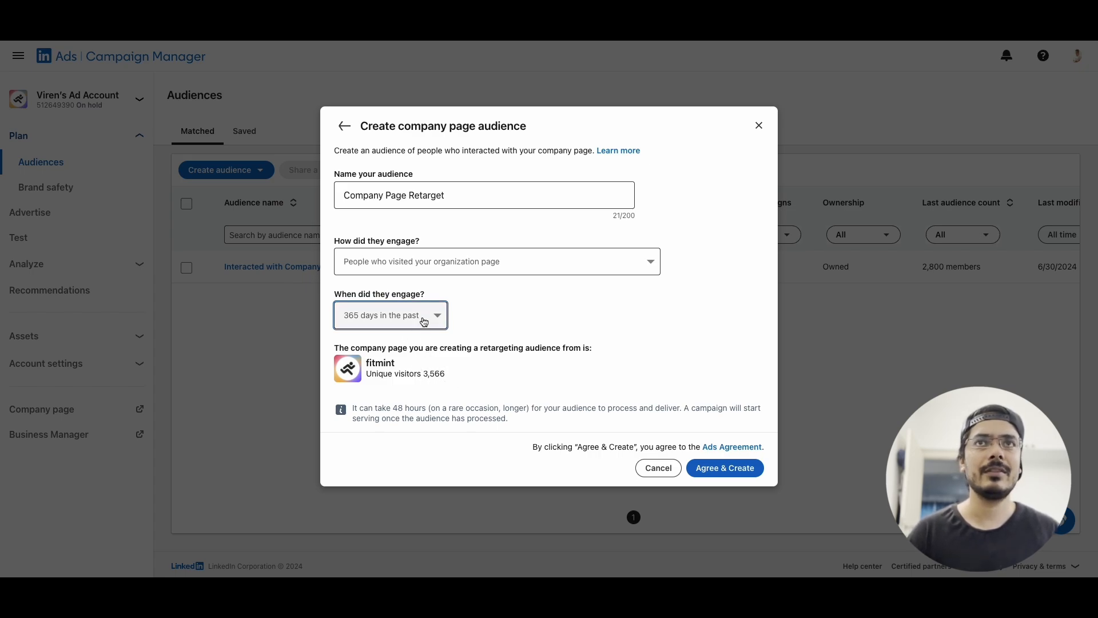
left_click(738, 469)
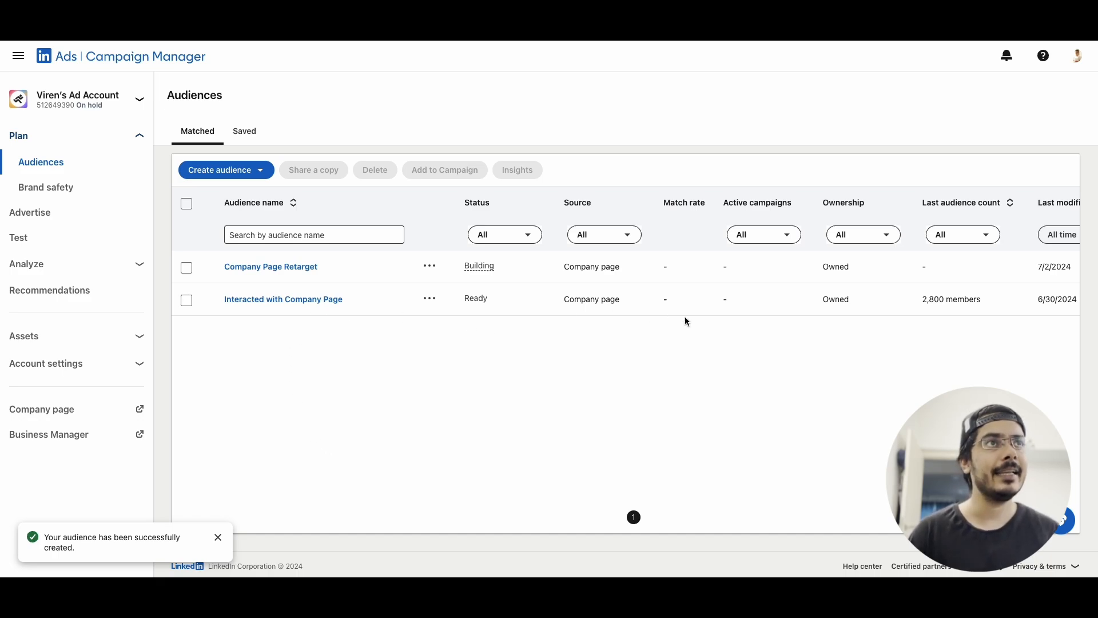
Start creating a new campaign from the campaign groups list
scroll(782, 300, "right", 2)
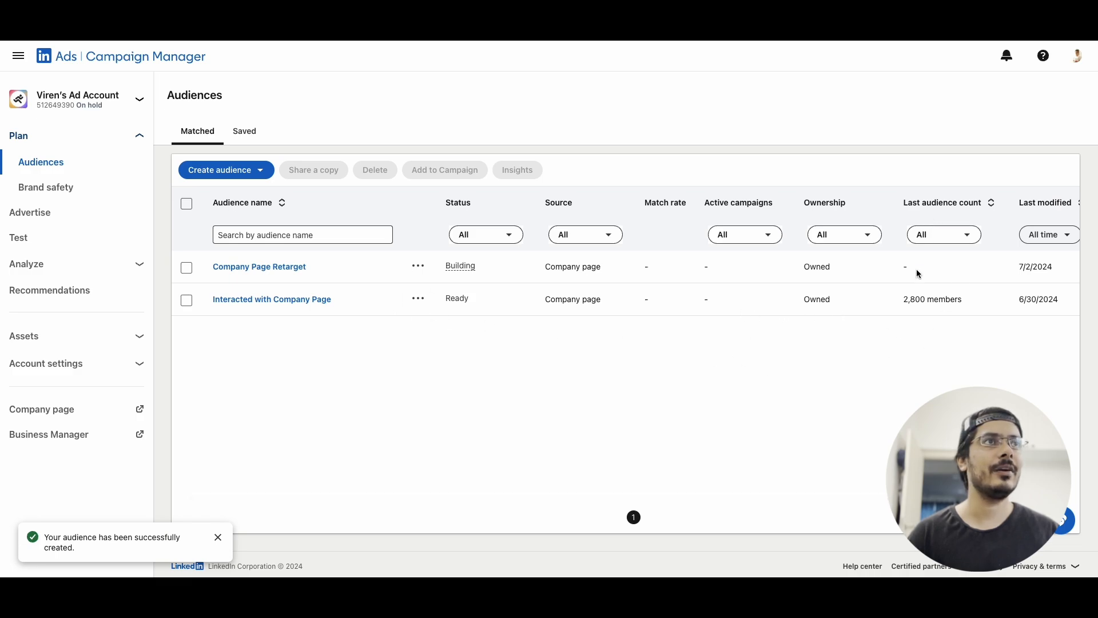
scroll(348, 407, "left", 2)
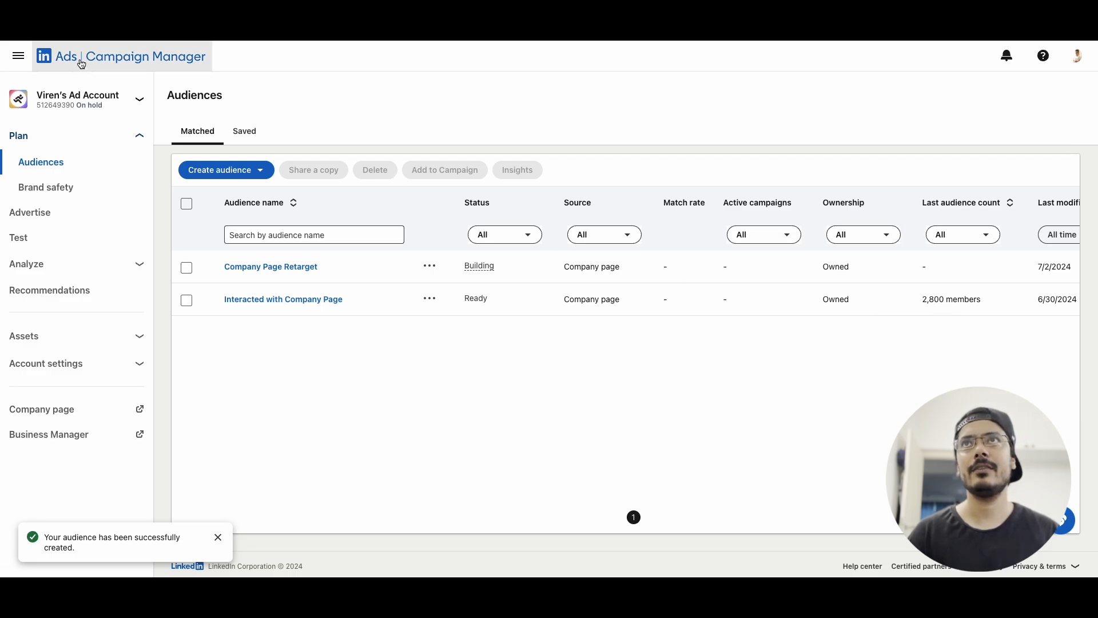
left_click(106, 55)
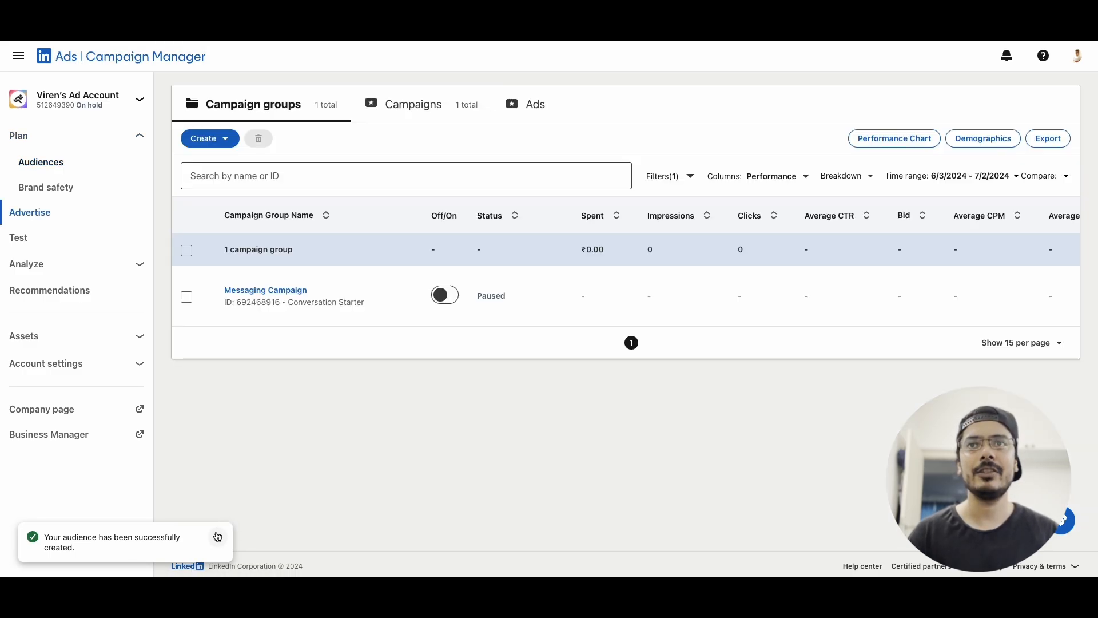
left_click(226, 143)
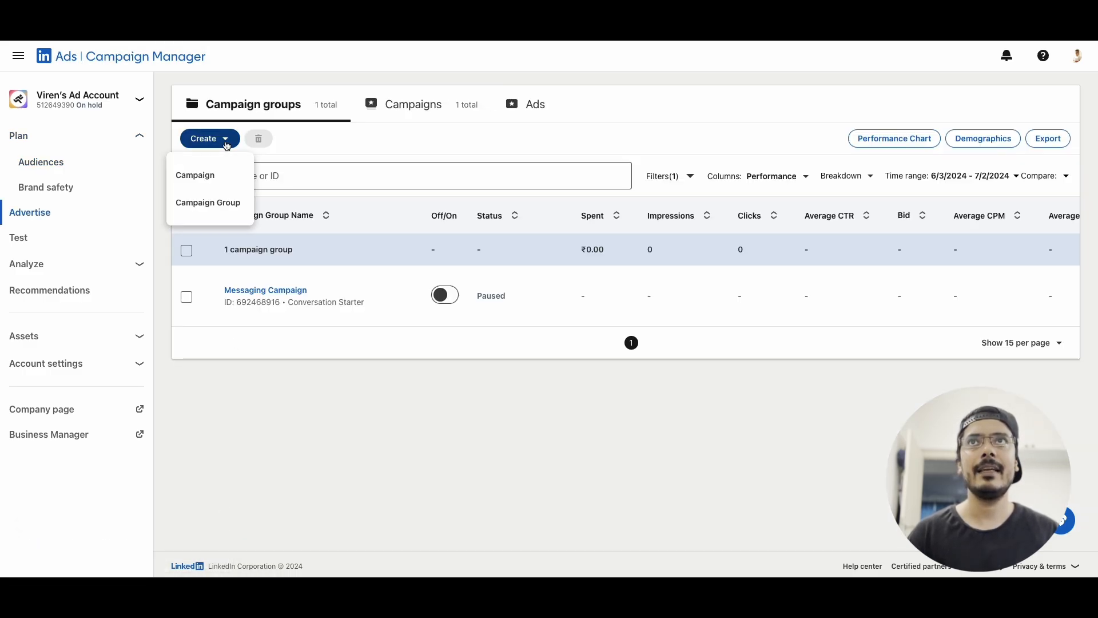
left_click(209, 174)
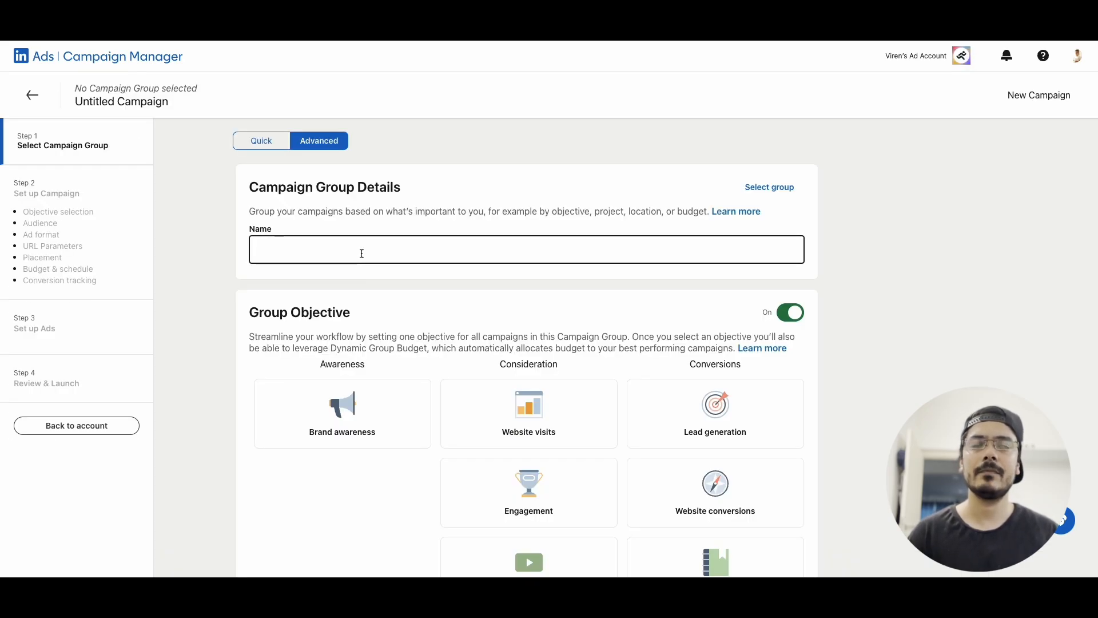
Name the new campaign group "Retarget Company Page Visitors"
left_click(361, 254)
type("Retarget Company ")
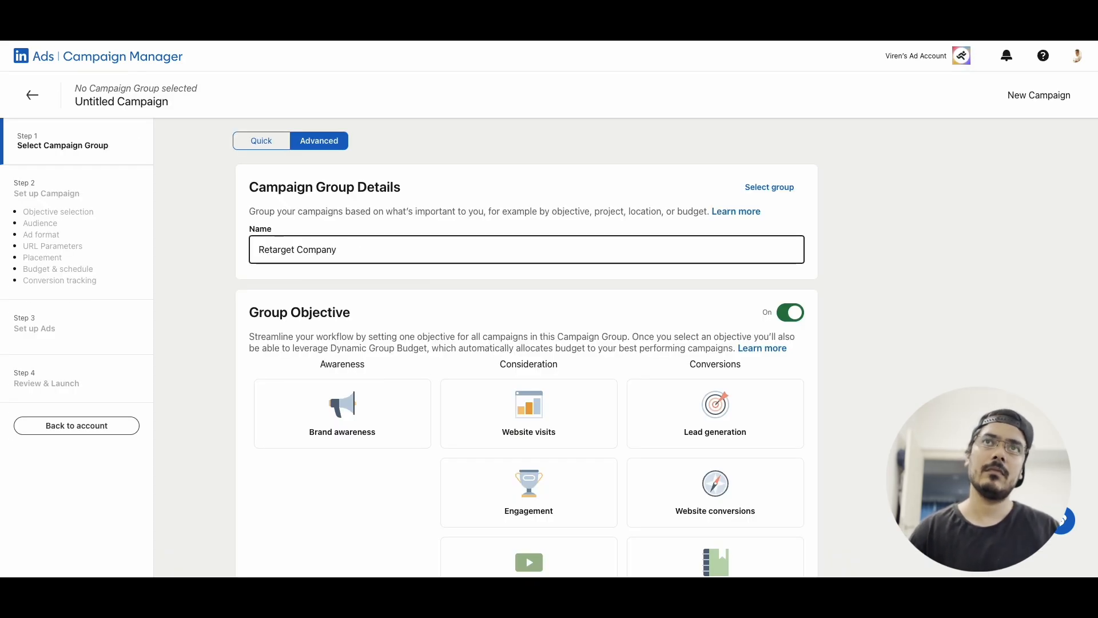
type("Page Visitors")
Set the group objective to Website visits and continue to the campaign setup
scroll(444, 345, "down", 3)
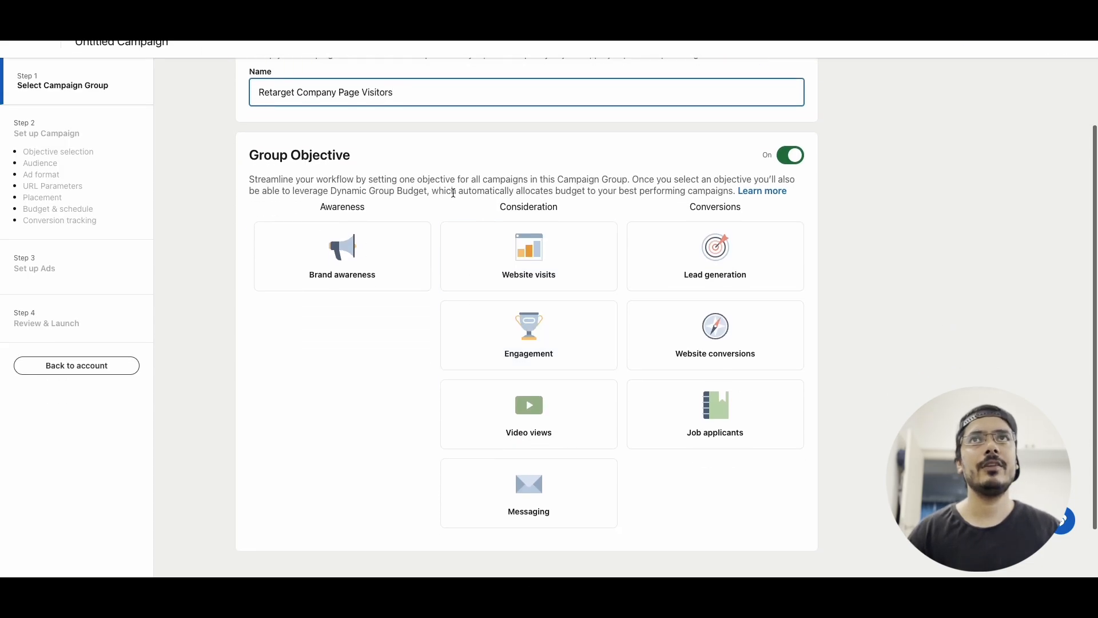
scroll(512, 214, "down", 1)
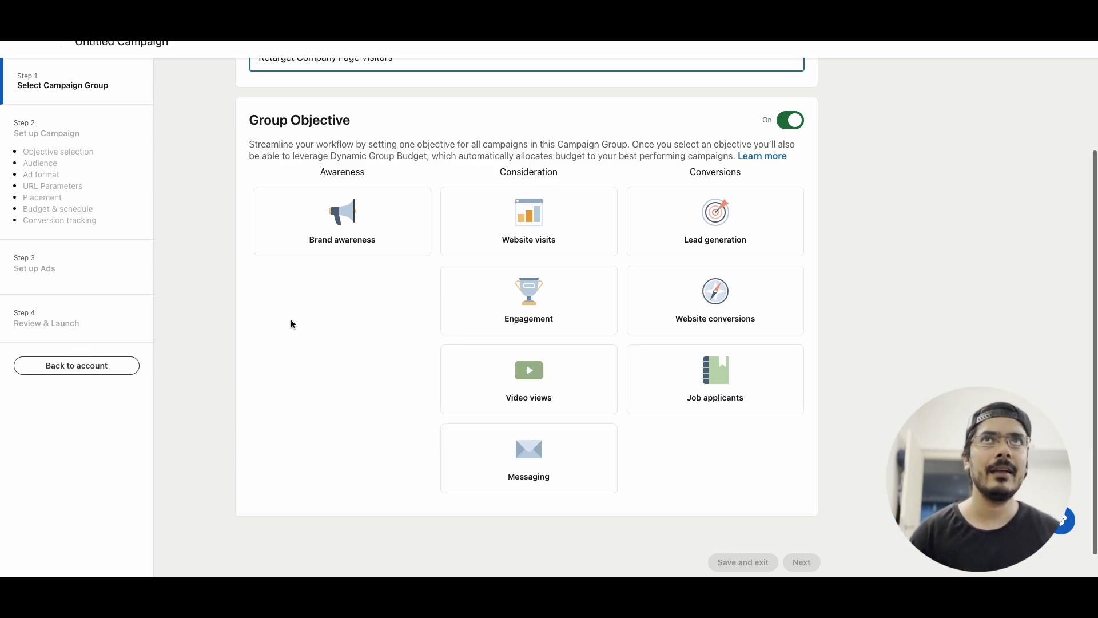
scroll(291, 320, "up", 1)
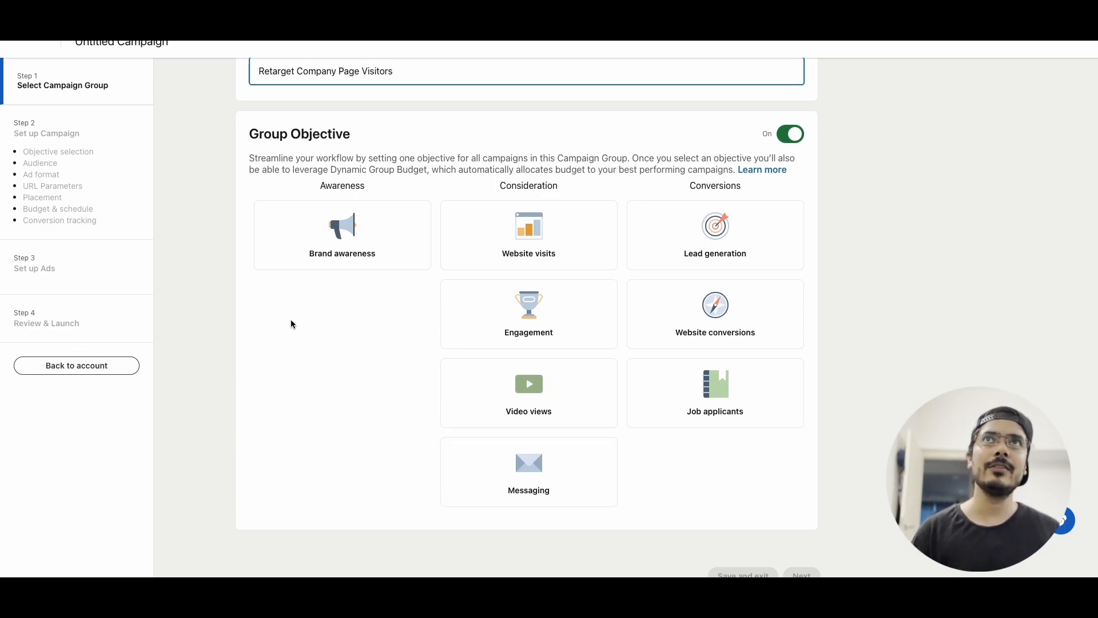
scroll(292, 323, "up", 1)
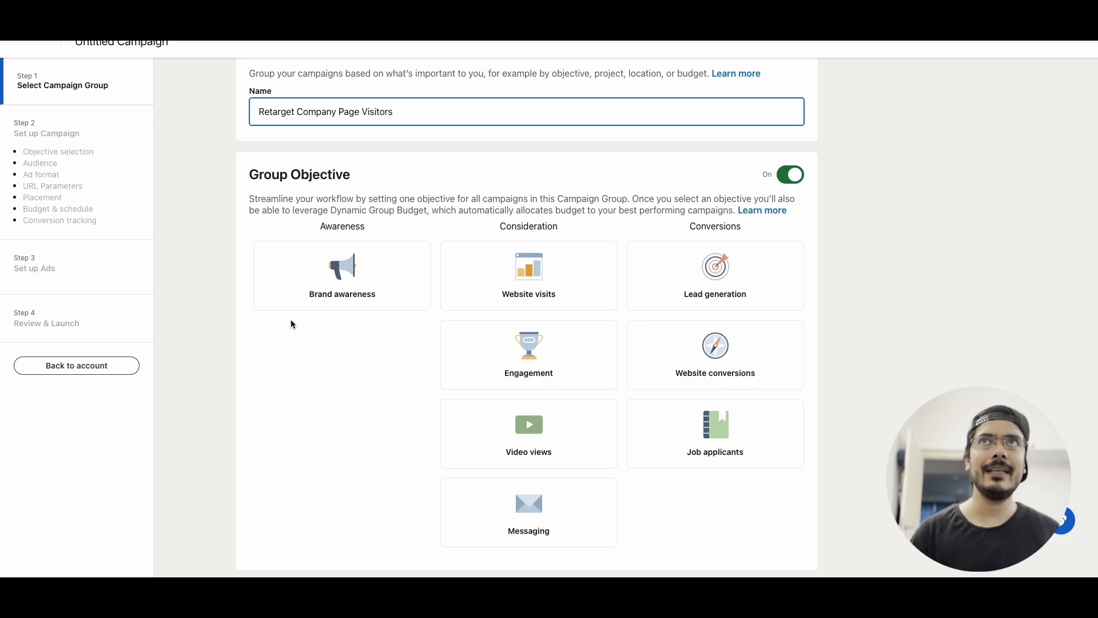
scroll(290, 321, "down", 1)
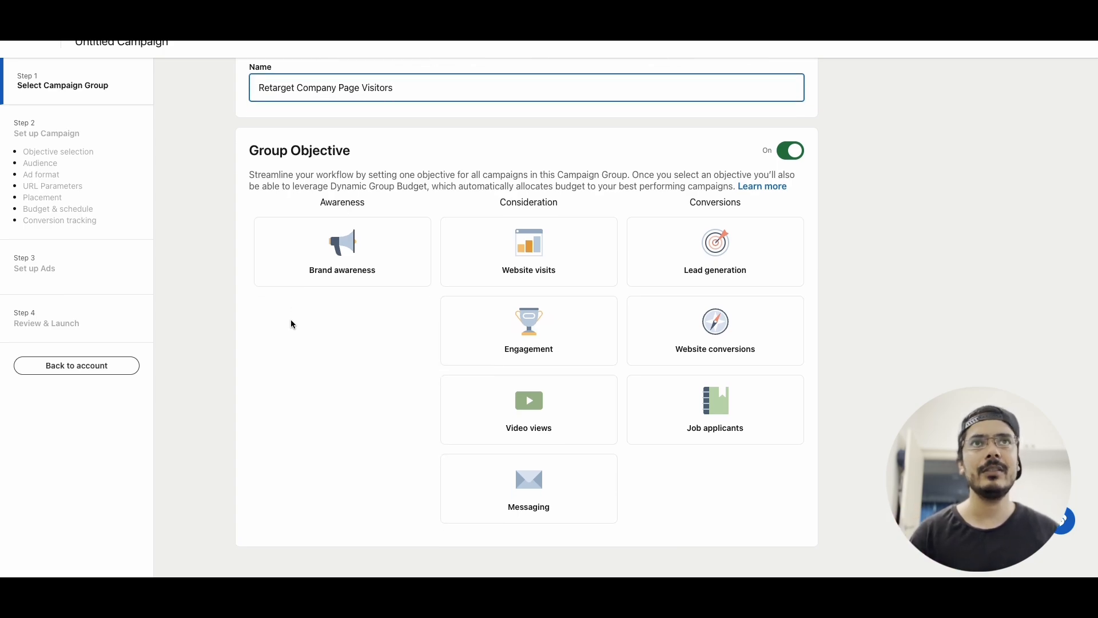
scroll(291, 324, "down", 1)
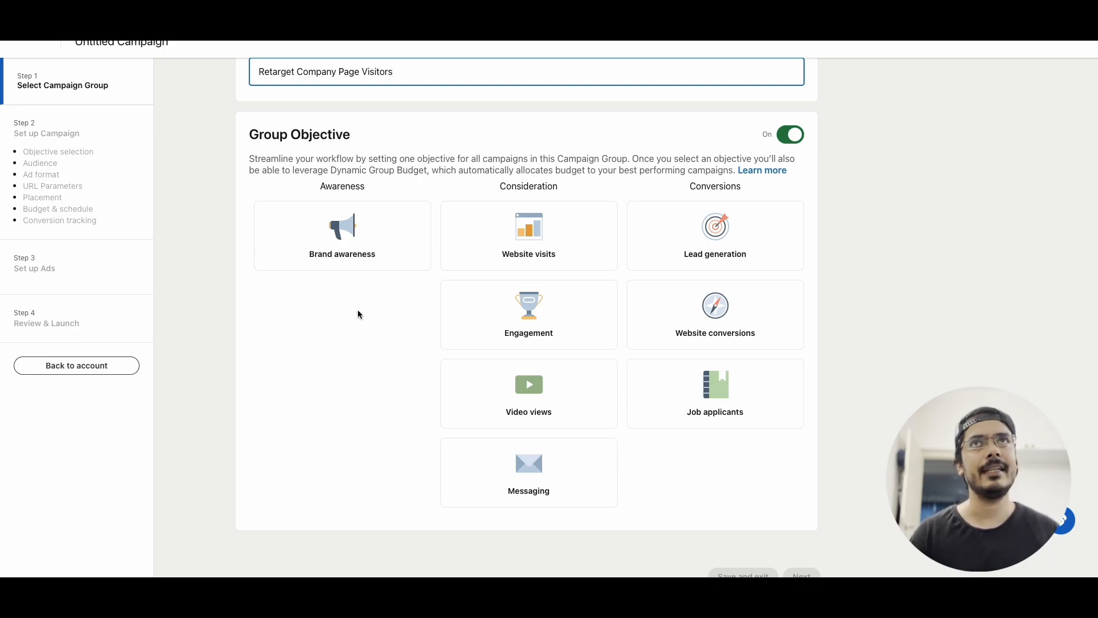
scroll(358, 311, "down", 1)
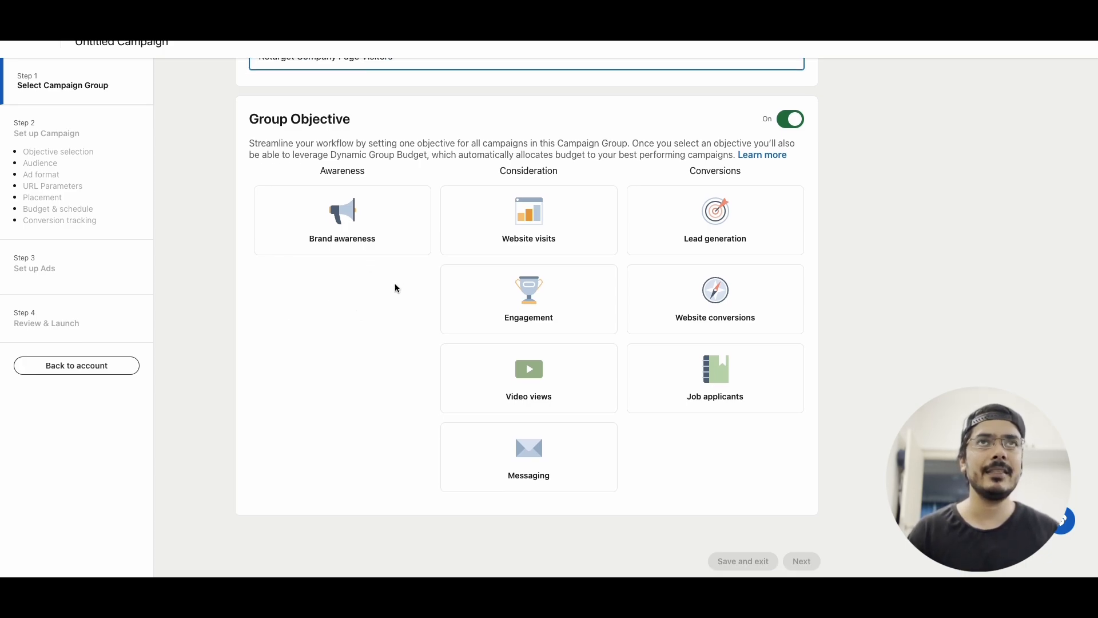
left_click(508, 239)
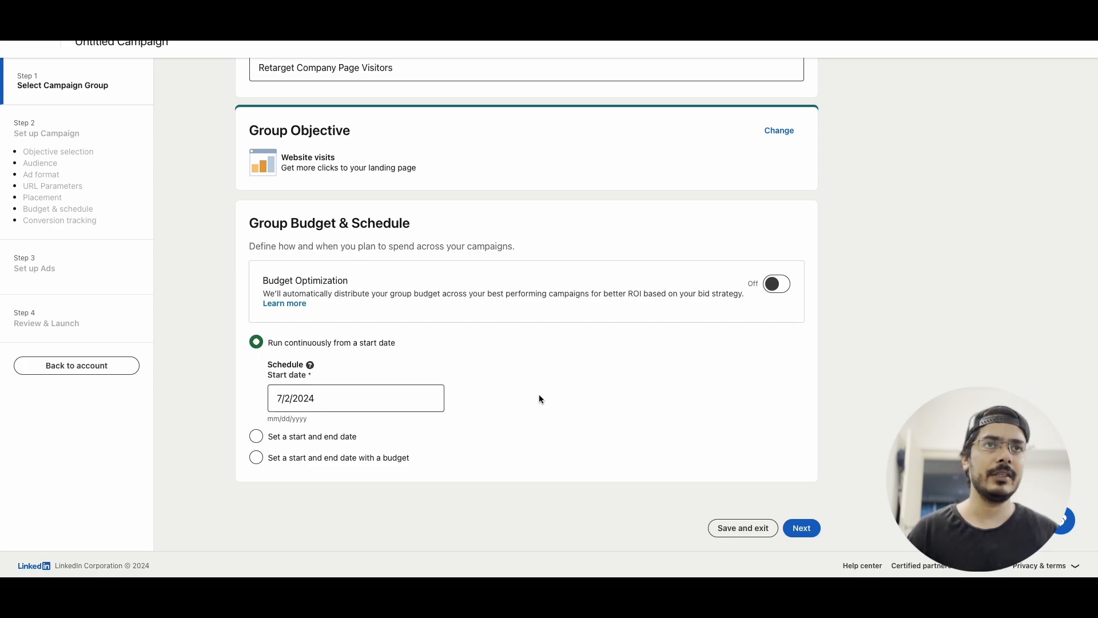
left_click(787, 520)
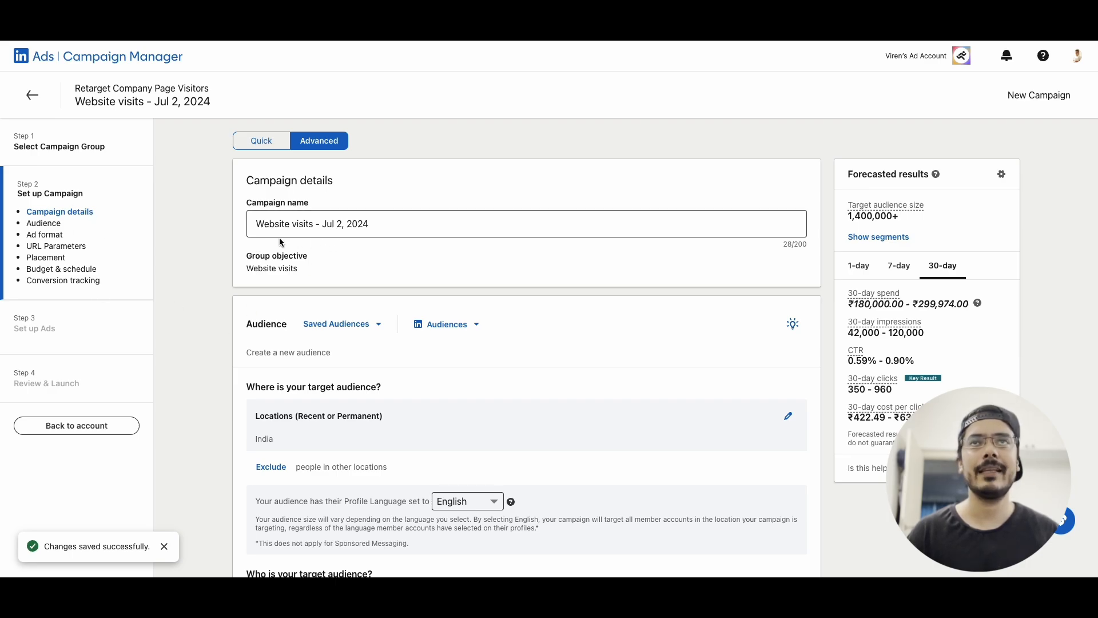
Set the campaign's target locations to North America, South America, Africa, Asia, Europe and Oceania
scroll(286, 229, "down", 1)
scroll(306, 179, "down", 3)
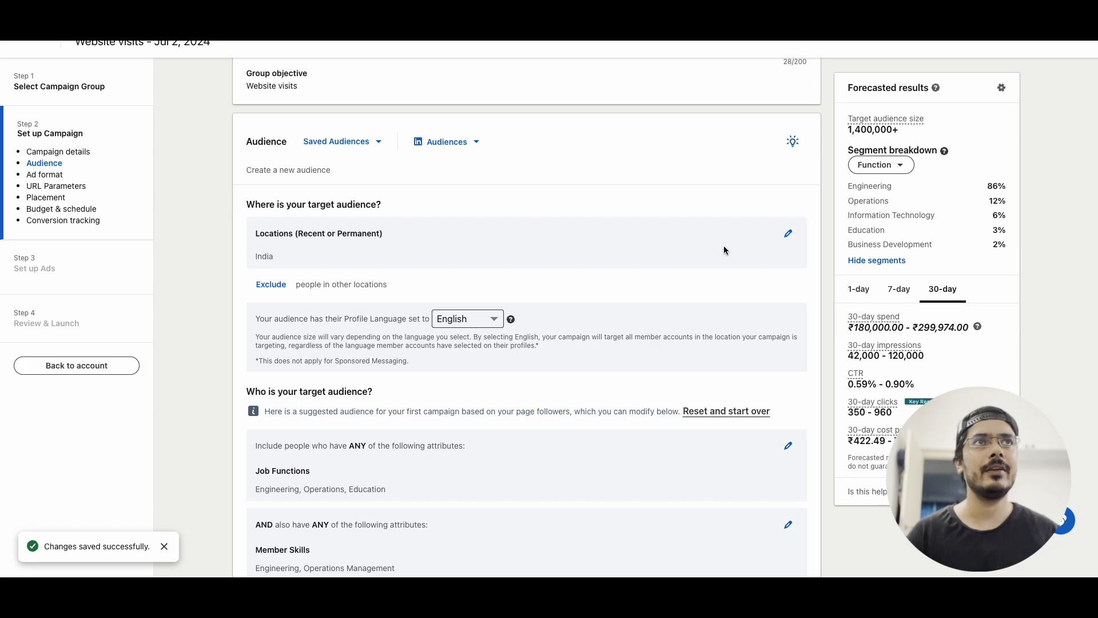
left_click(789, 233)
scroll(397, 277, "down", 1)
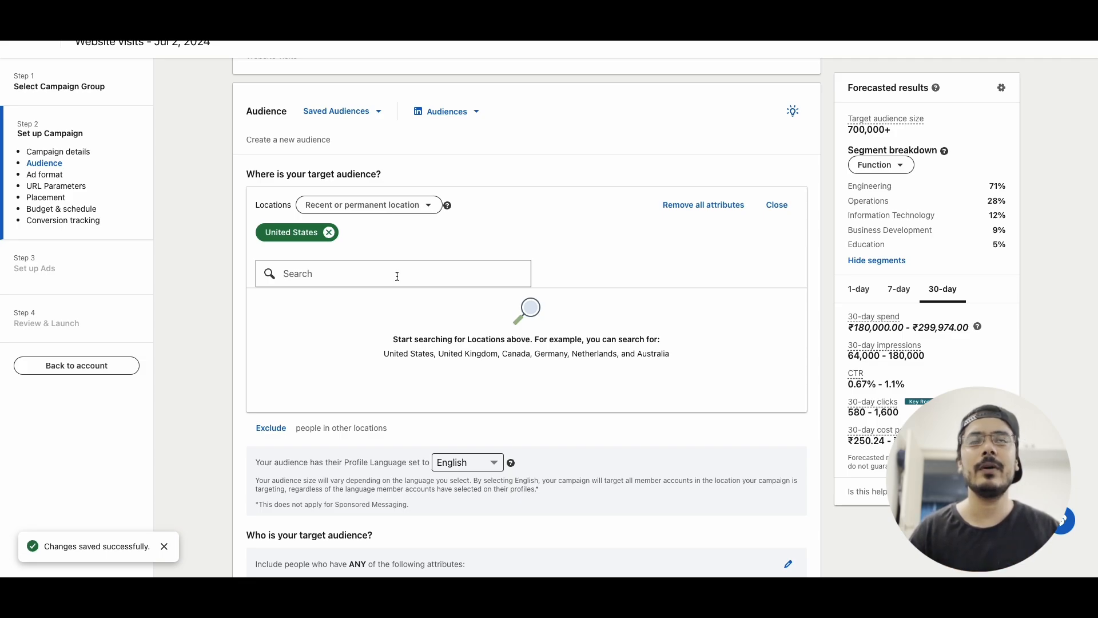
left_click(398, 276)
type("north")
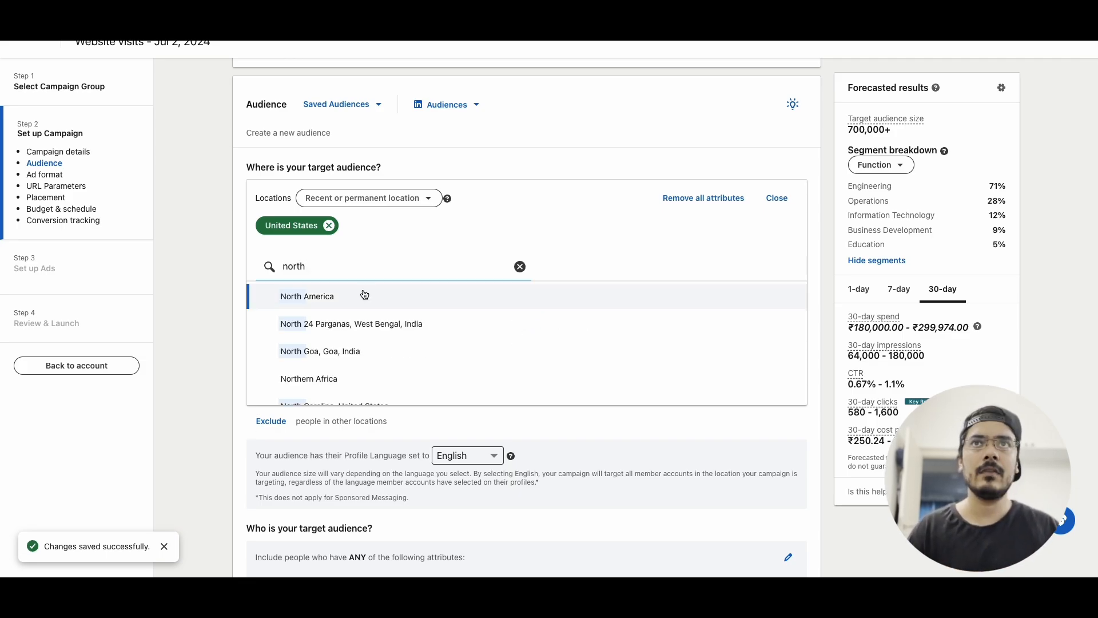
left_click(362, 294)
type("south am")
left_click(333, 296)
type("afric")
left_click(332, 296)
type("asia")
left_click(309, 295)
type("europe")
left_click(308, 295)
type("oce")
left_click(294, 295)
left_click(520, 267)
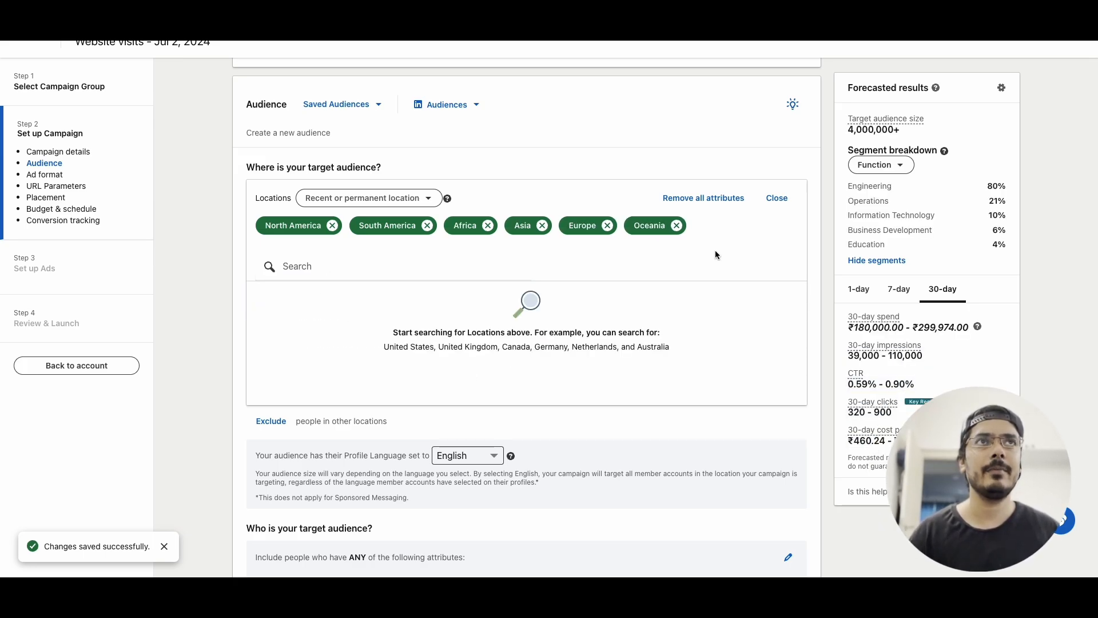
left_click(775, 198)
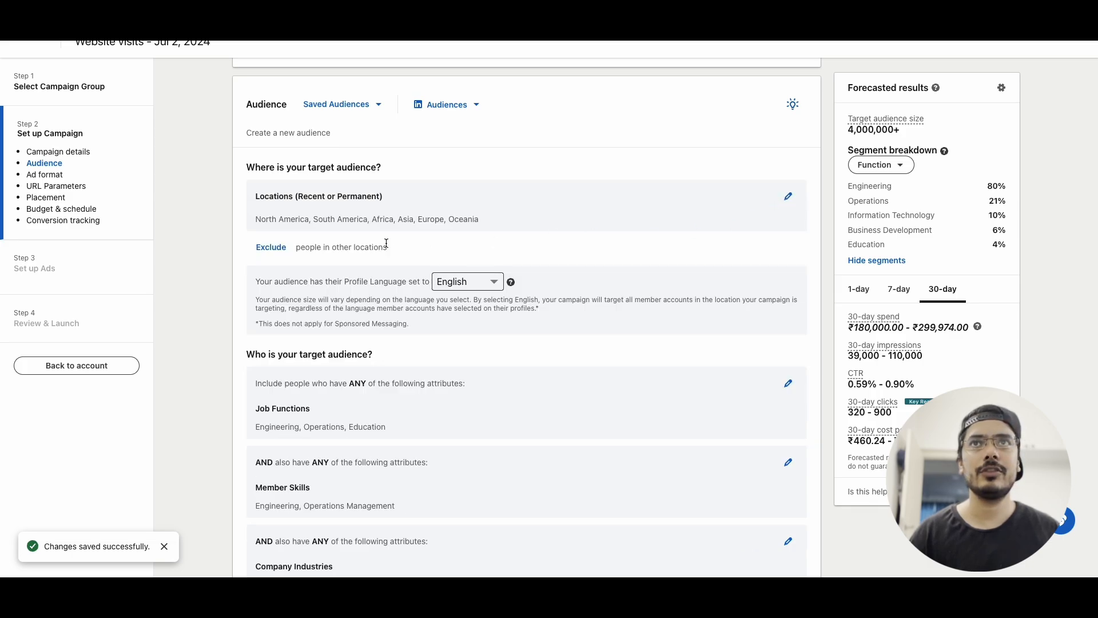
scroll(332, 345, "down", 2)
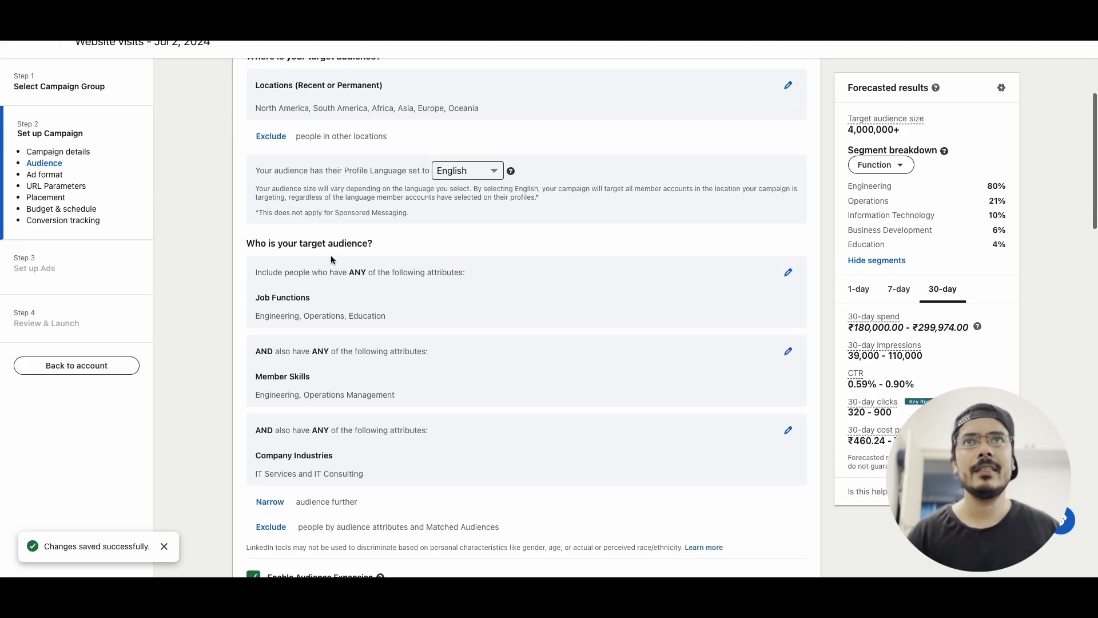
scroll(336, 318, "down", 1)
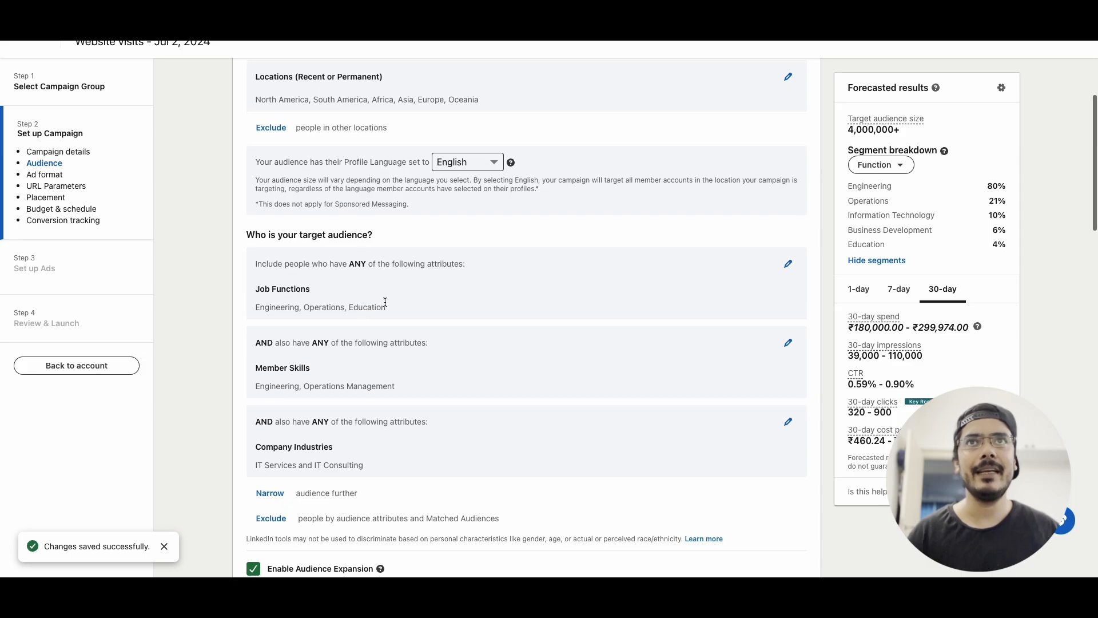
Reset the campaign's audience to clear all existing targeting criteria
scroll(387, 303, "down", 1)
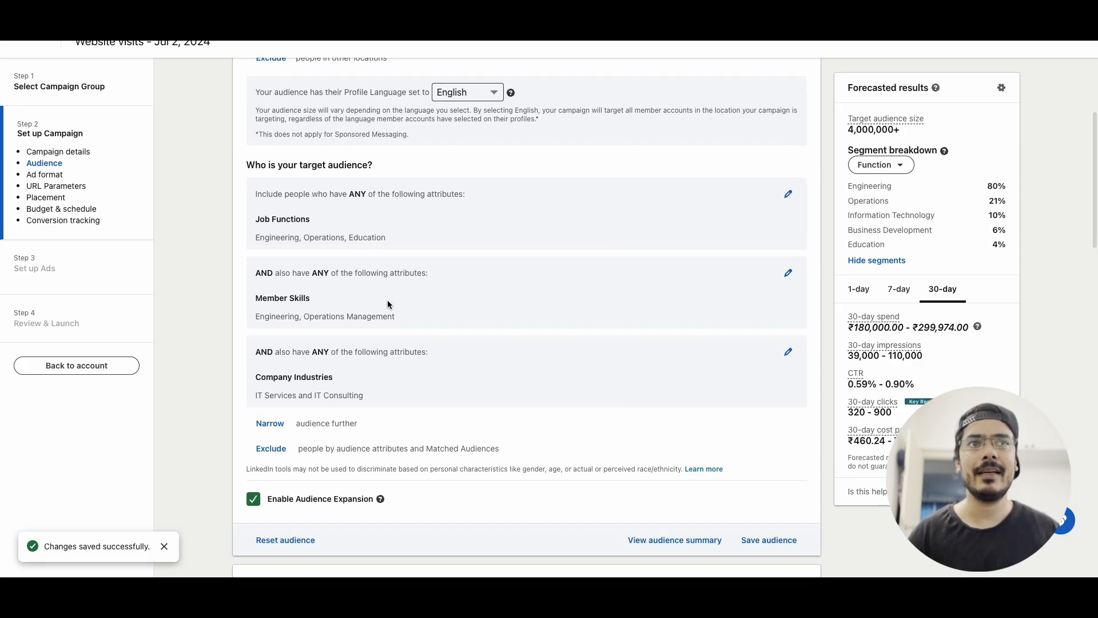
left_click(282, 541)
left_click(345, 508)
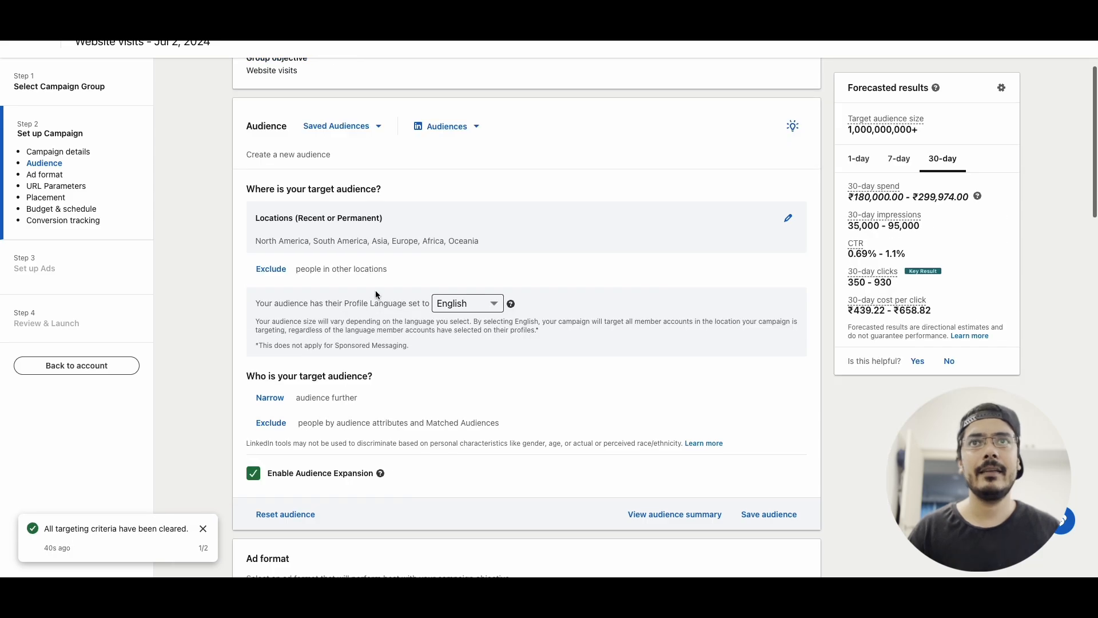
Target the retargeting company page audience "Interacted with Company Page"
left_click(276, 399)
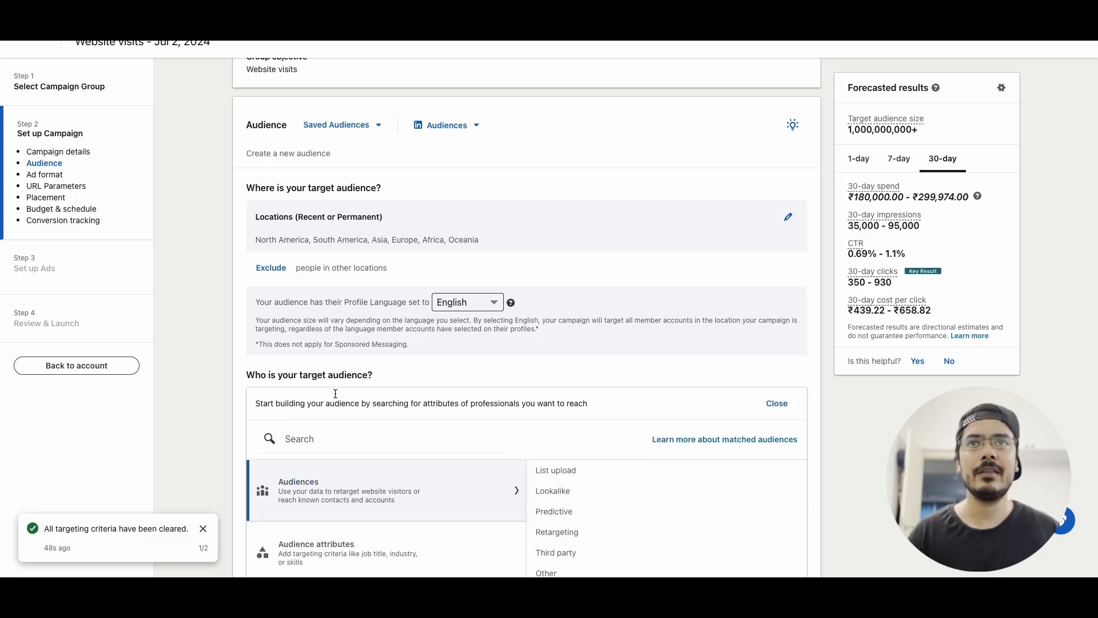
scroll(443, 419, "down", 1)
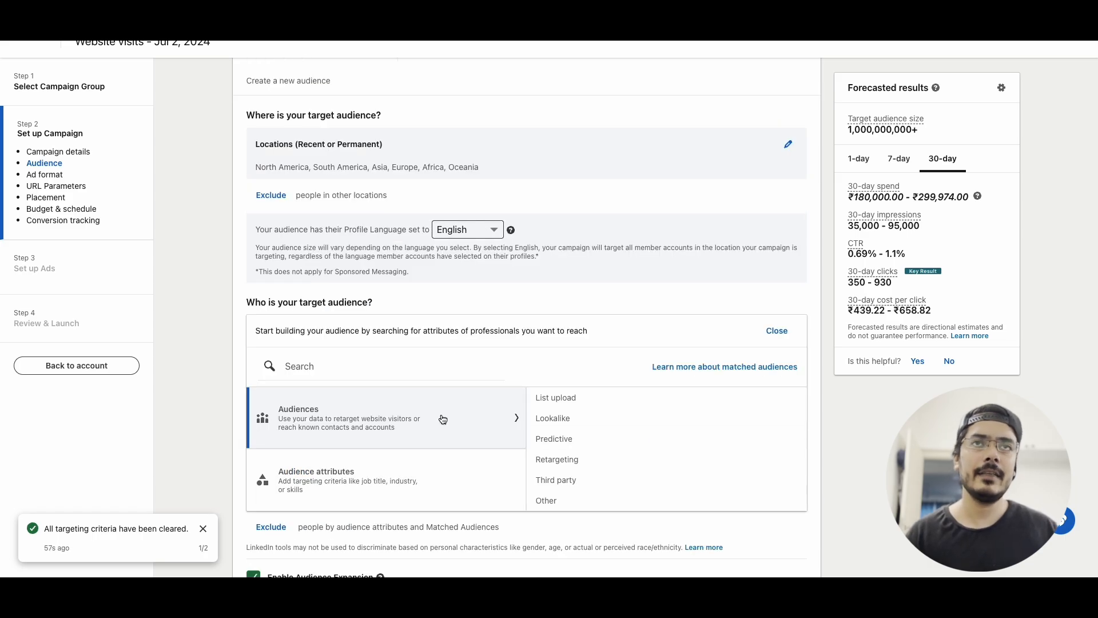
left_click(566, 460)
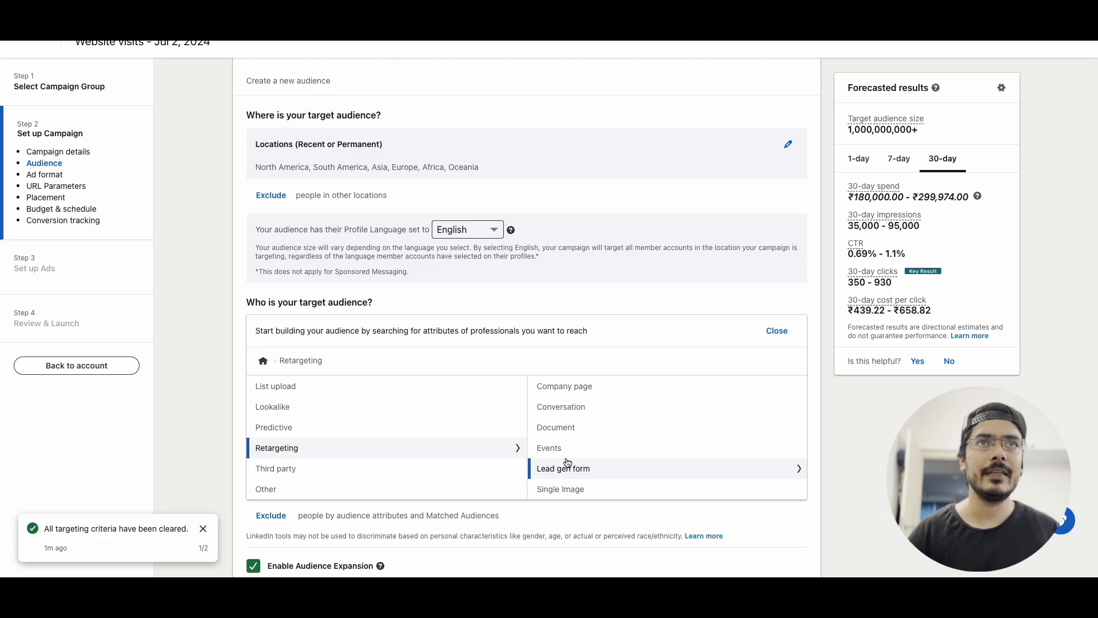
left_click(575, 388)
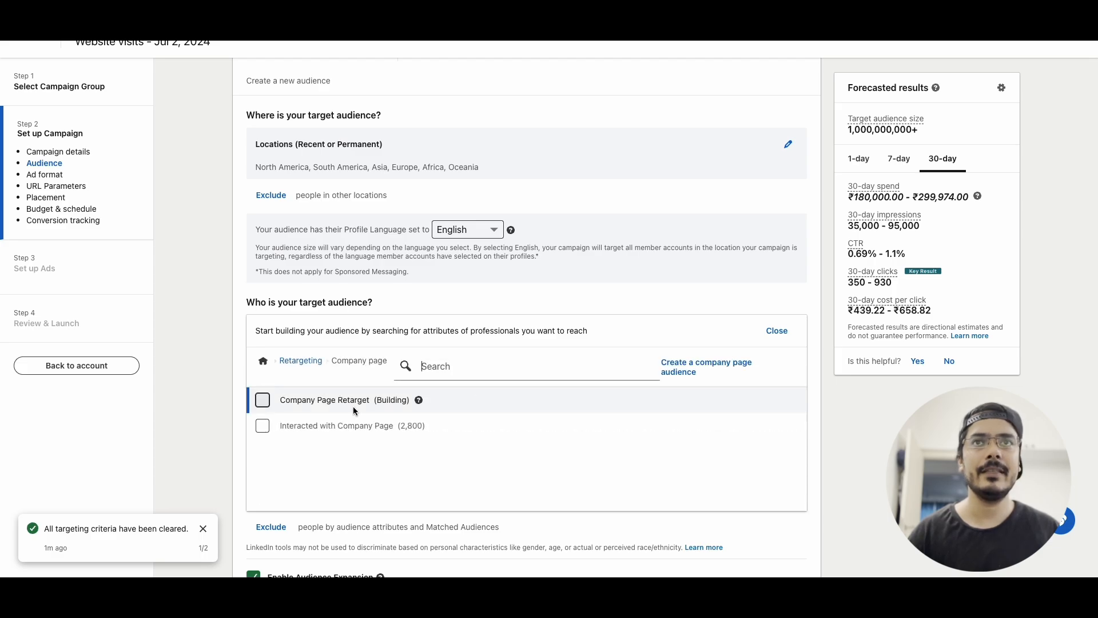
left_click(263, 426)
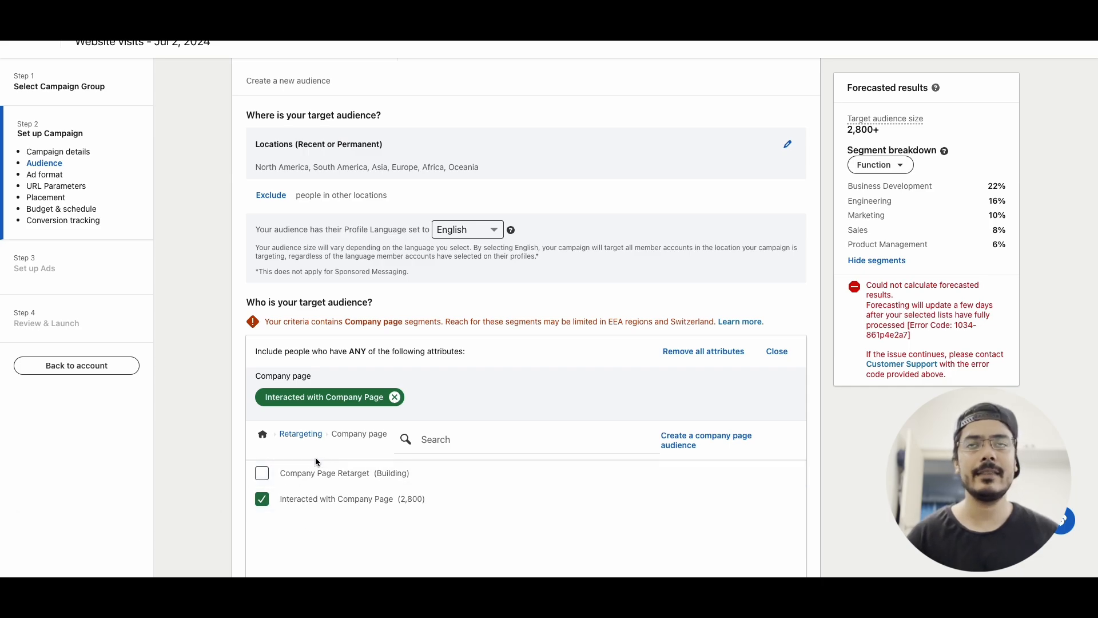
left_click(264, 435)
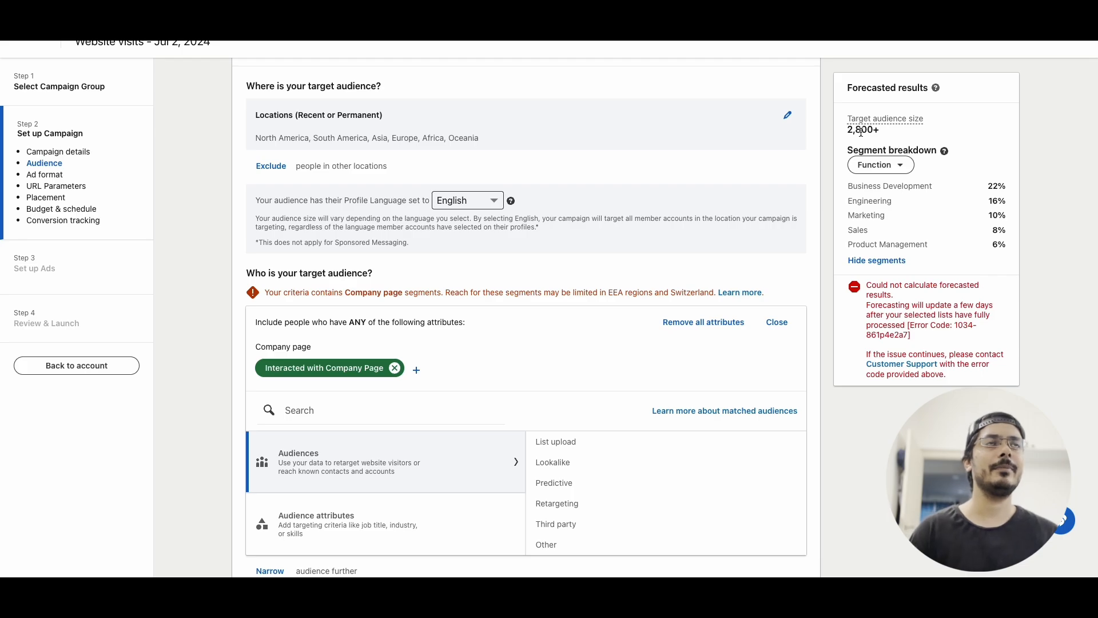
Review the resulting audience and the ad format options further down the page
scroll(320, 434, "down", 2)
scroll(359, 471, "down", 2)
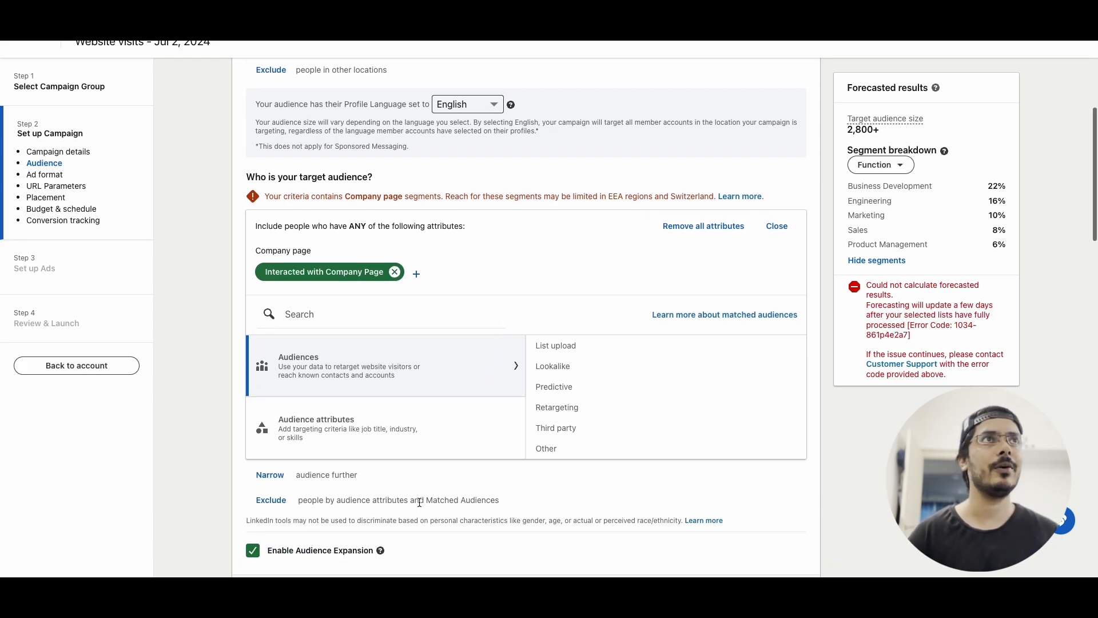
scroll(431, 461, "down", 2)
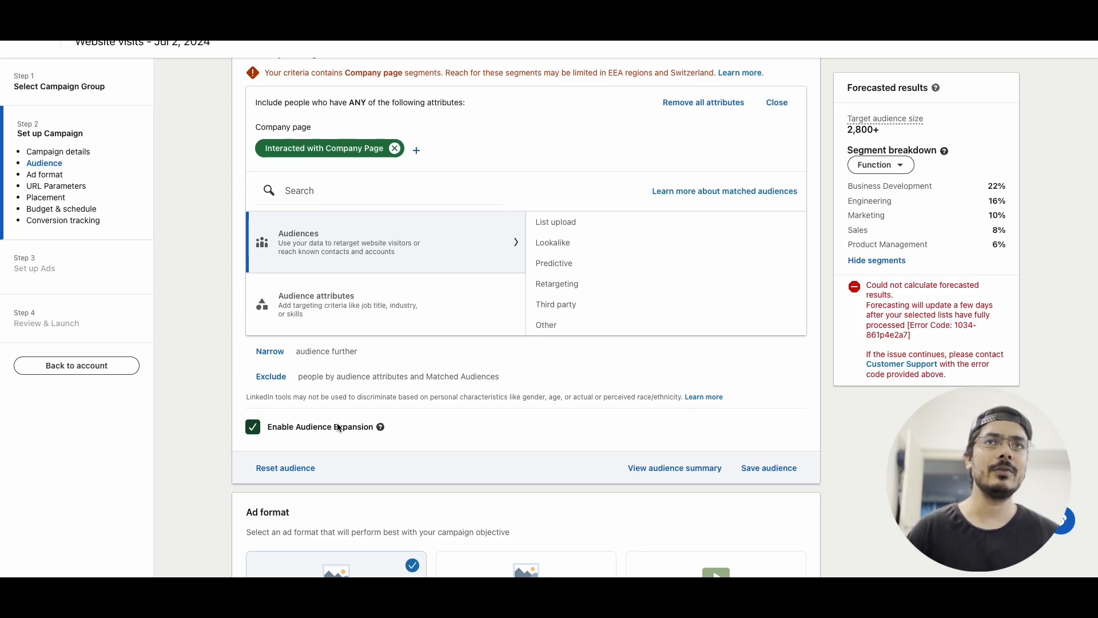
scroll(337, 426, "up", 1)
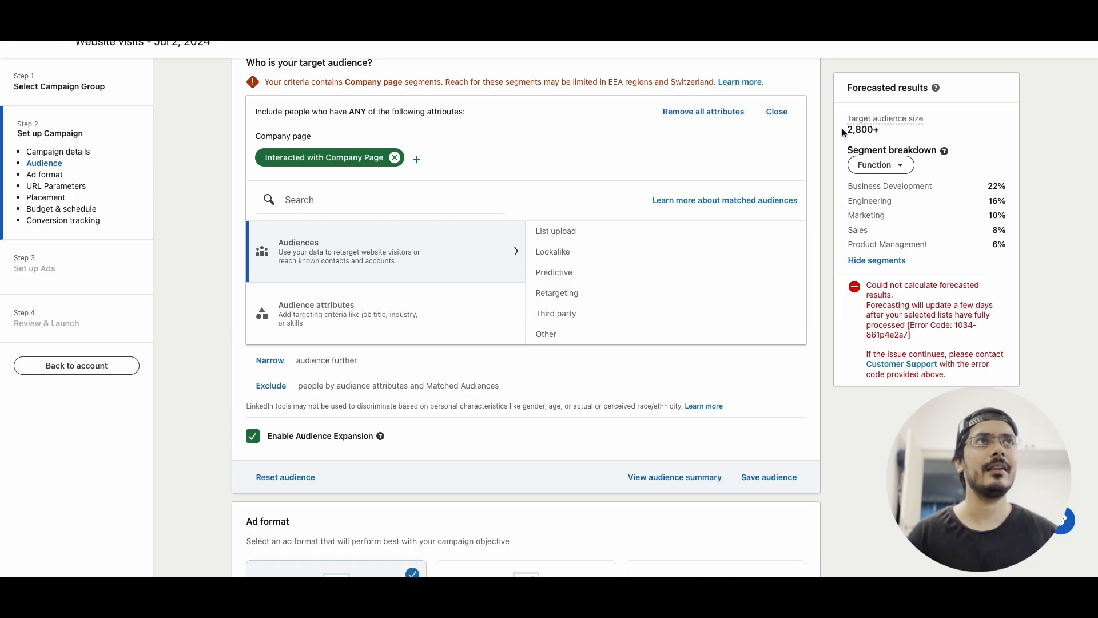
scroll(421, 503, "down", 1)
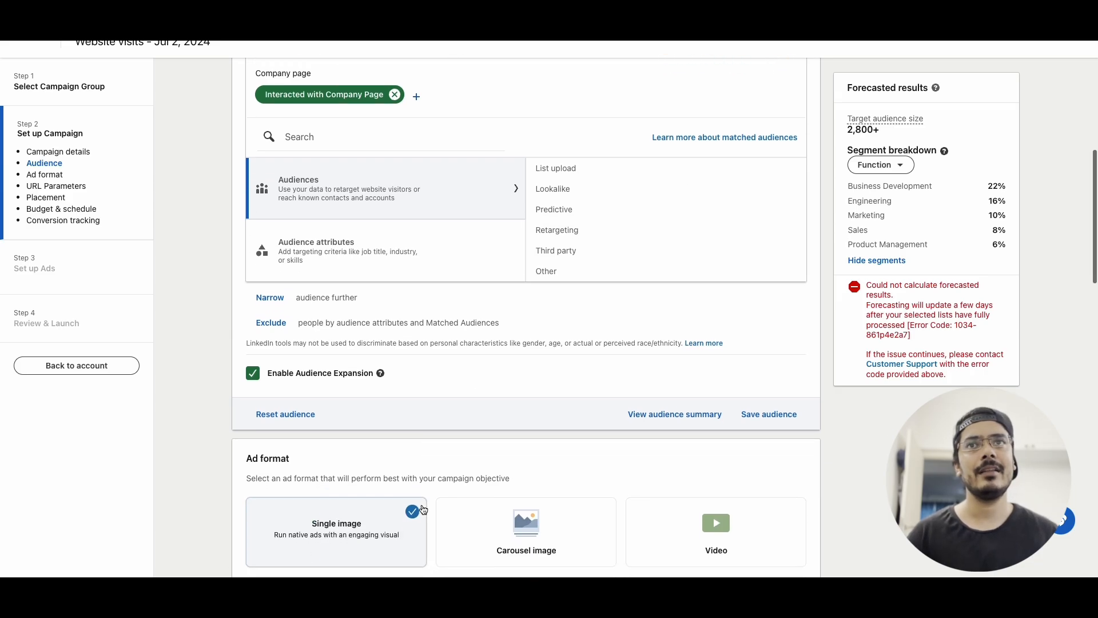
scroll(645, 288, "down", 4)
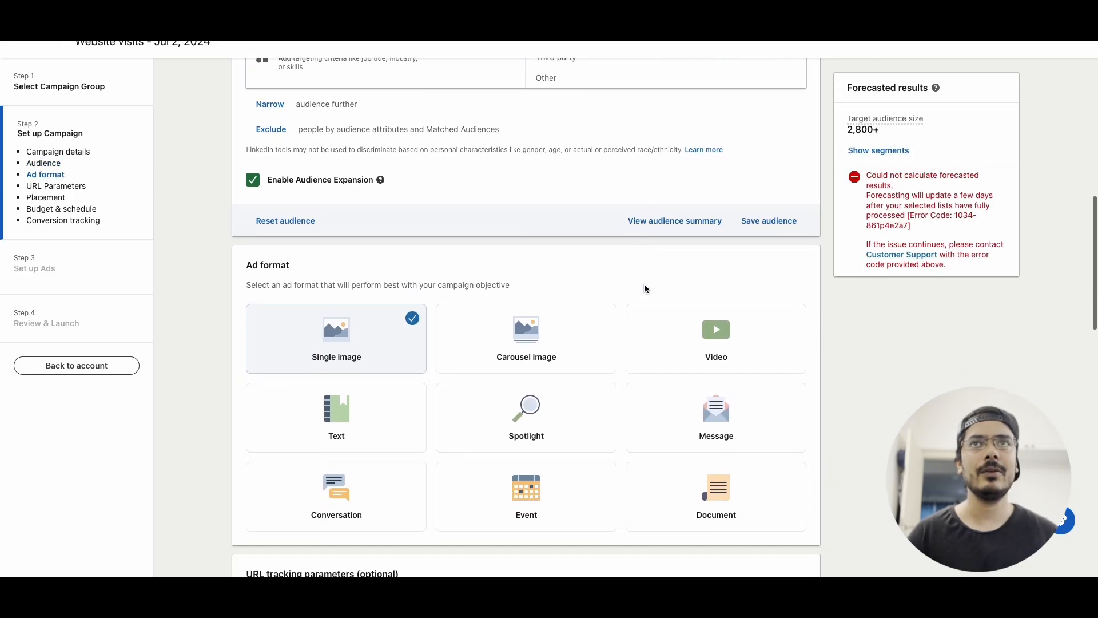
scroll(646, 287, "down", 1)
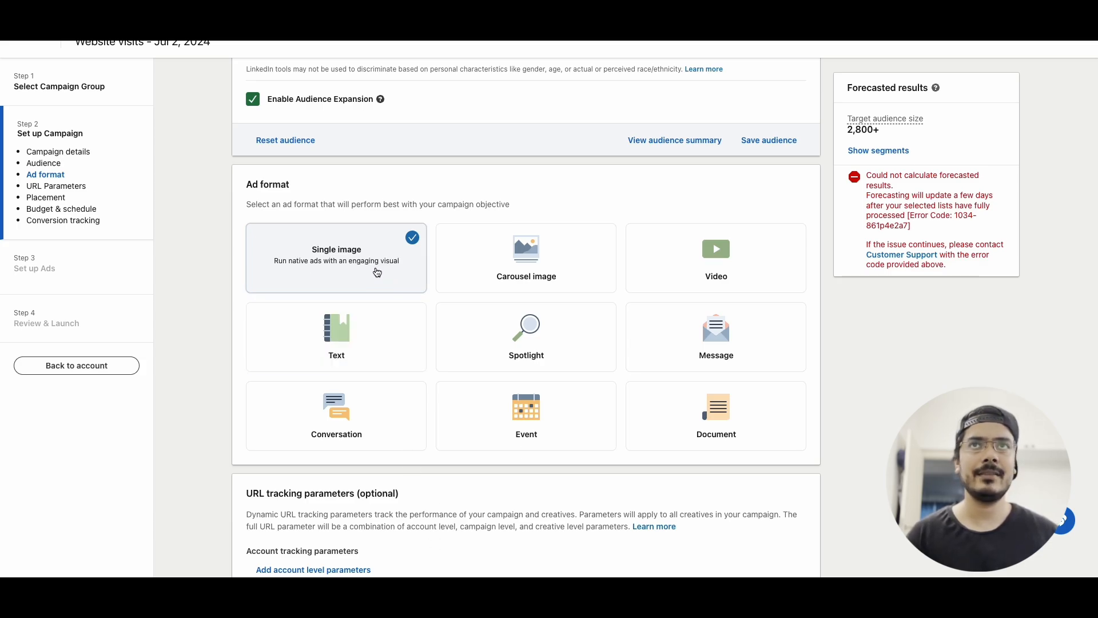
scroll(236, 413, "down", 1)
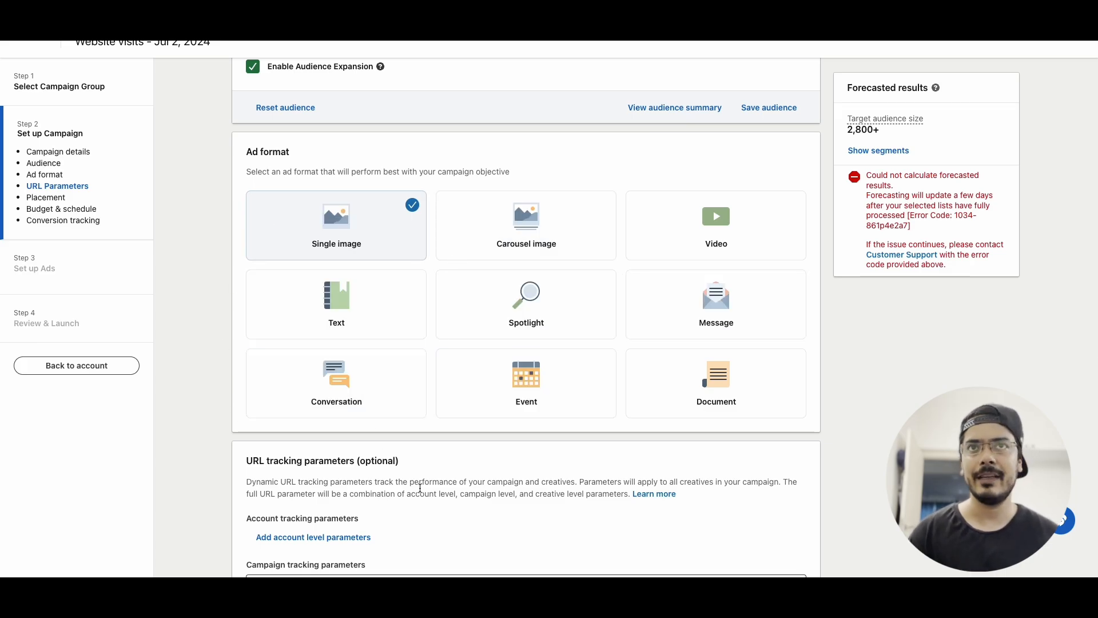
Remove LinkedIn Audience Network from the campaign placements
scroll(420, 488, "down", 1)
scroll(314, 253, "down", 5)
scroll(321, 309, "down", 3)
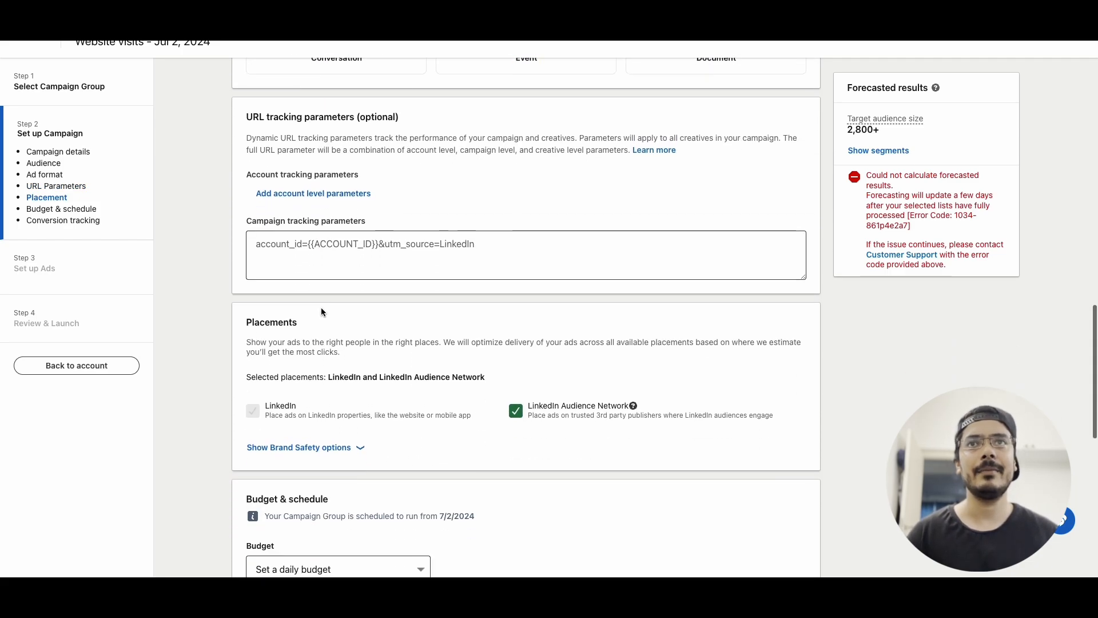
scroll(321, 312, "down", 1)
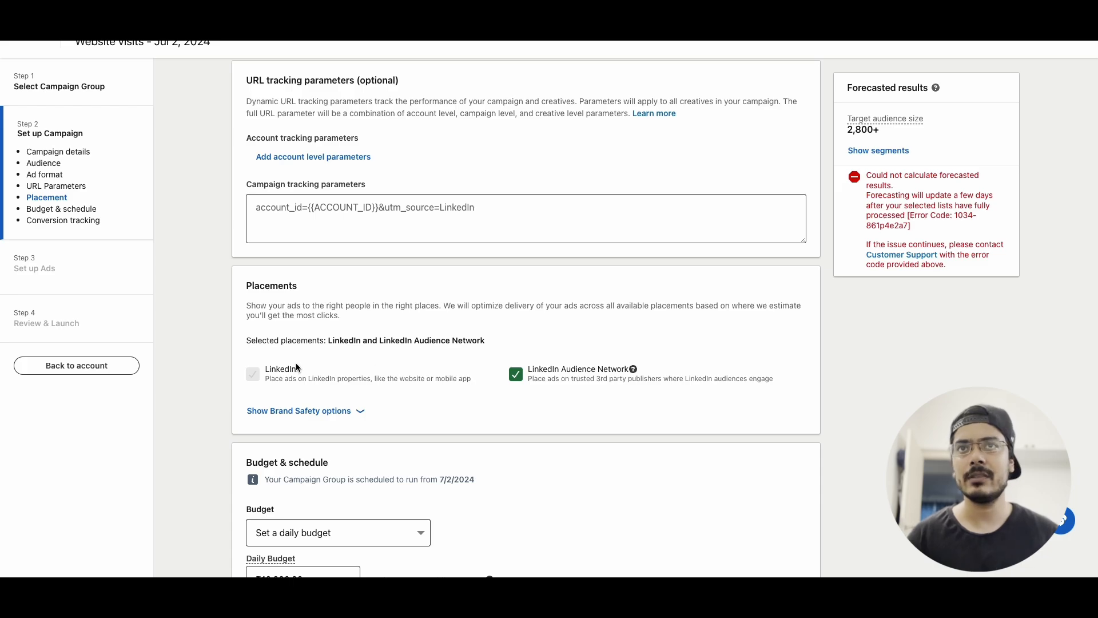
left_click(516, 375)
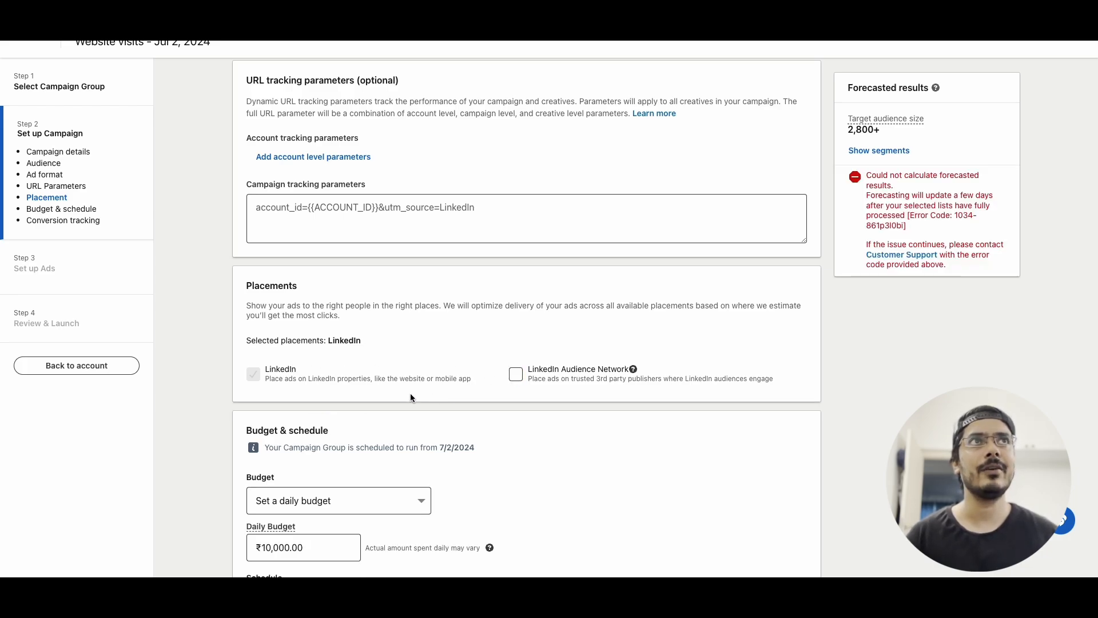
scroll(410, 393, "down", 4)
left_click(382, 356)
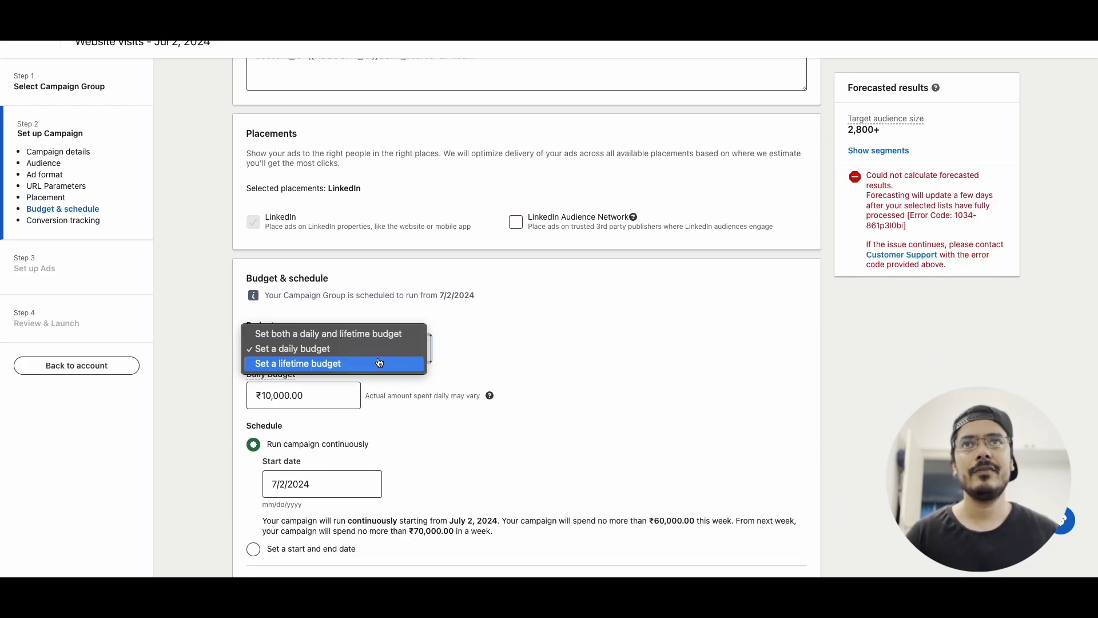
left_click(534, 361)
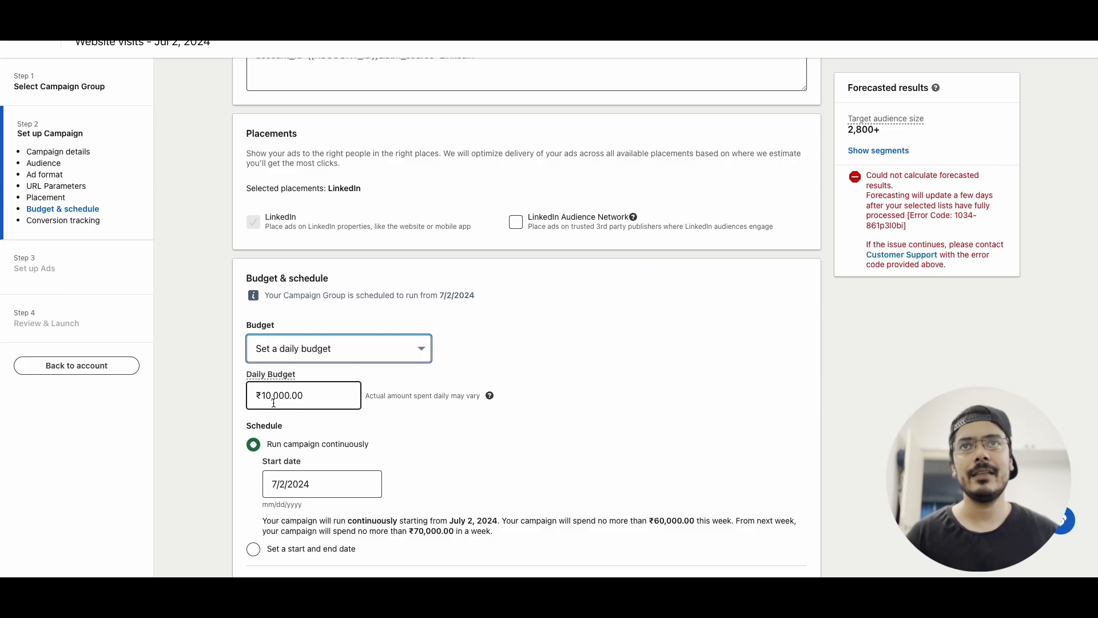
Switch the bidding strategy to Cost cap and set the cost cap per landing page click to ₹340
scroll(332, 420, "down", 1)
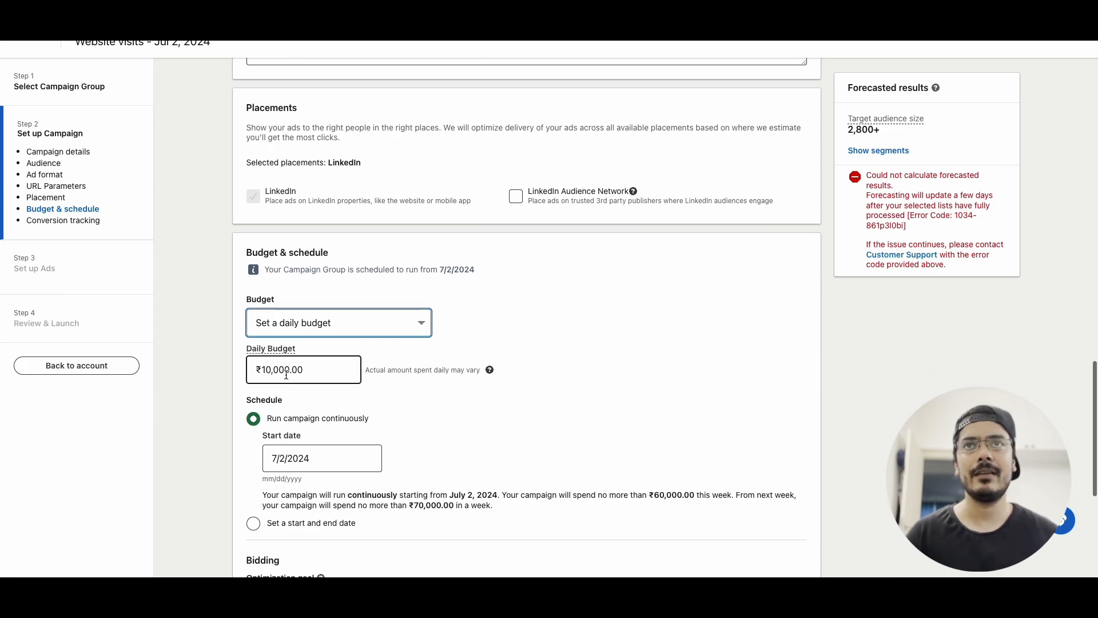
scroll(320, 410, "down", 2)
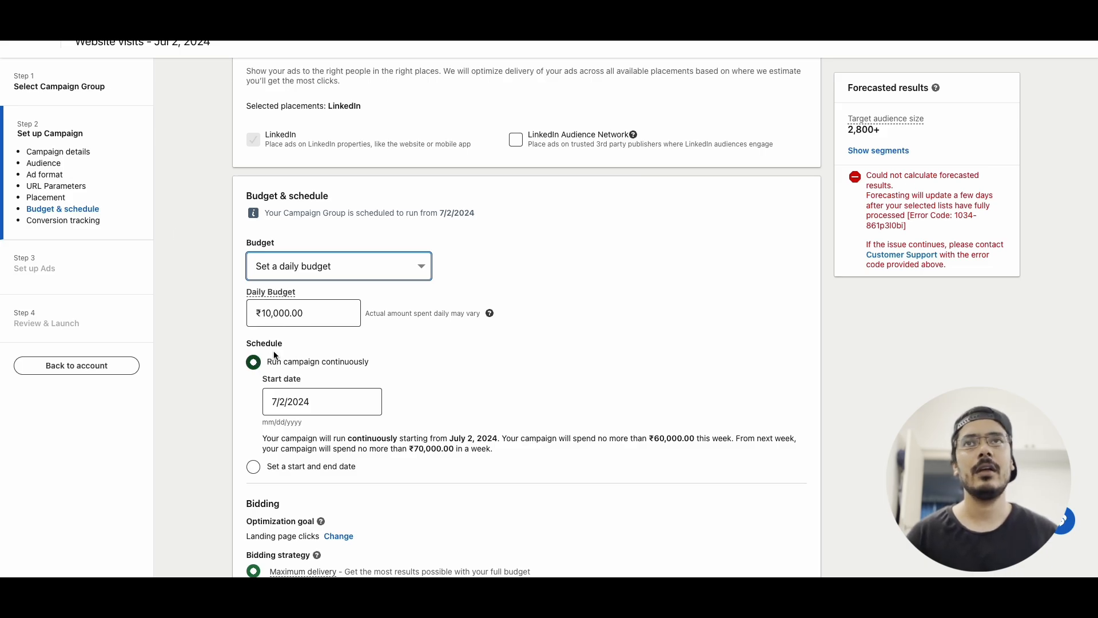
scroll(352, 417, "down", 2)
scroll(350, 416, "down", 5)
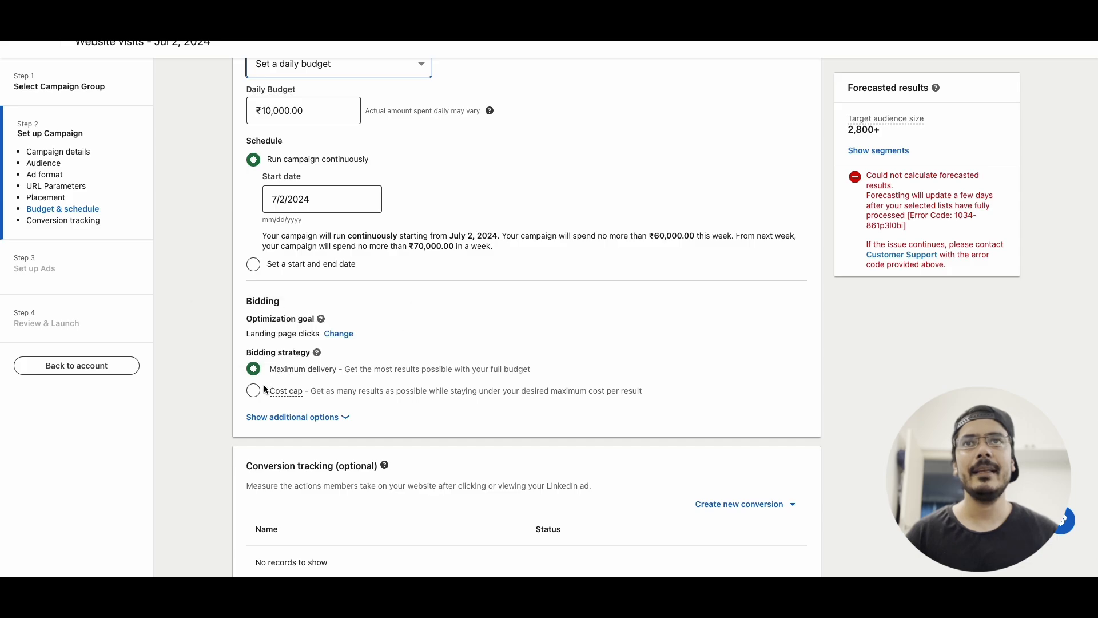
left_click(254, 392)
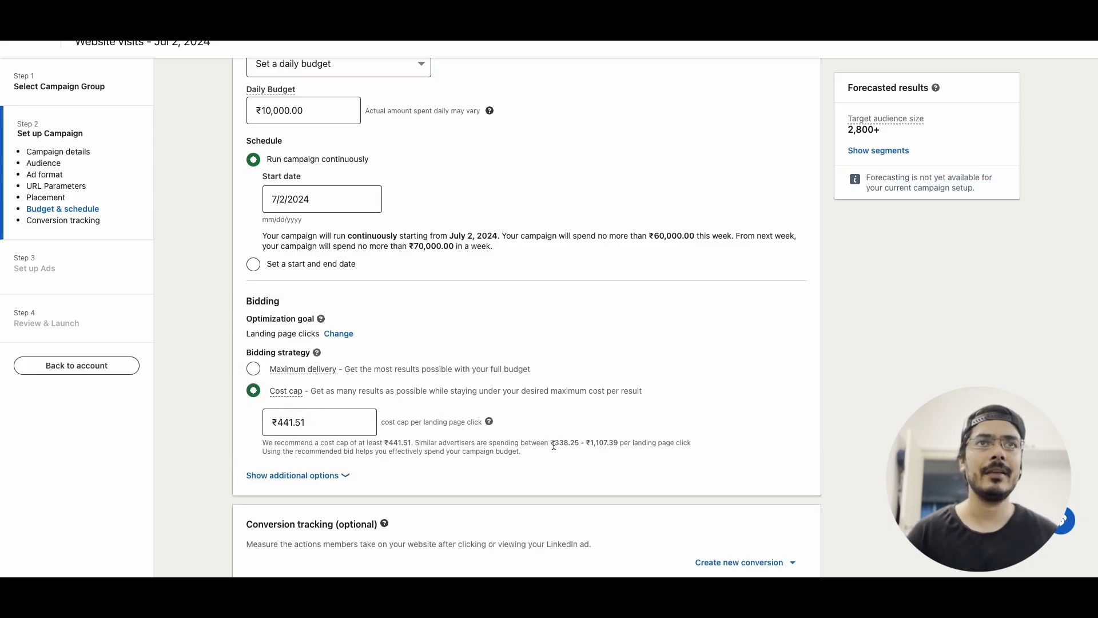
left_click(274, 421)
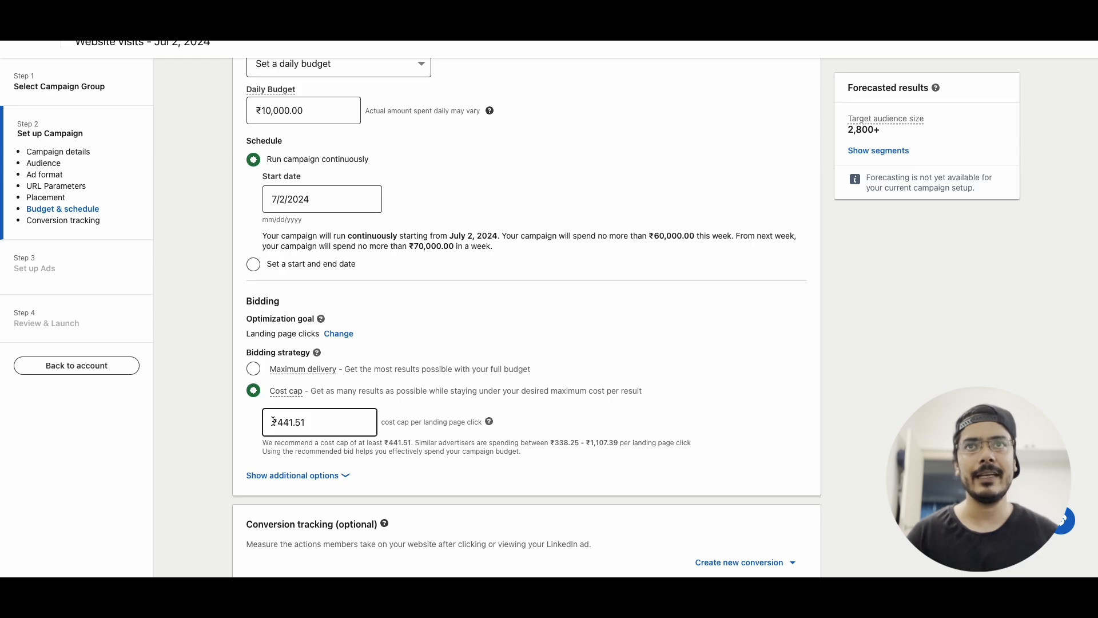
double_click(273, 422)
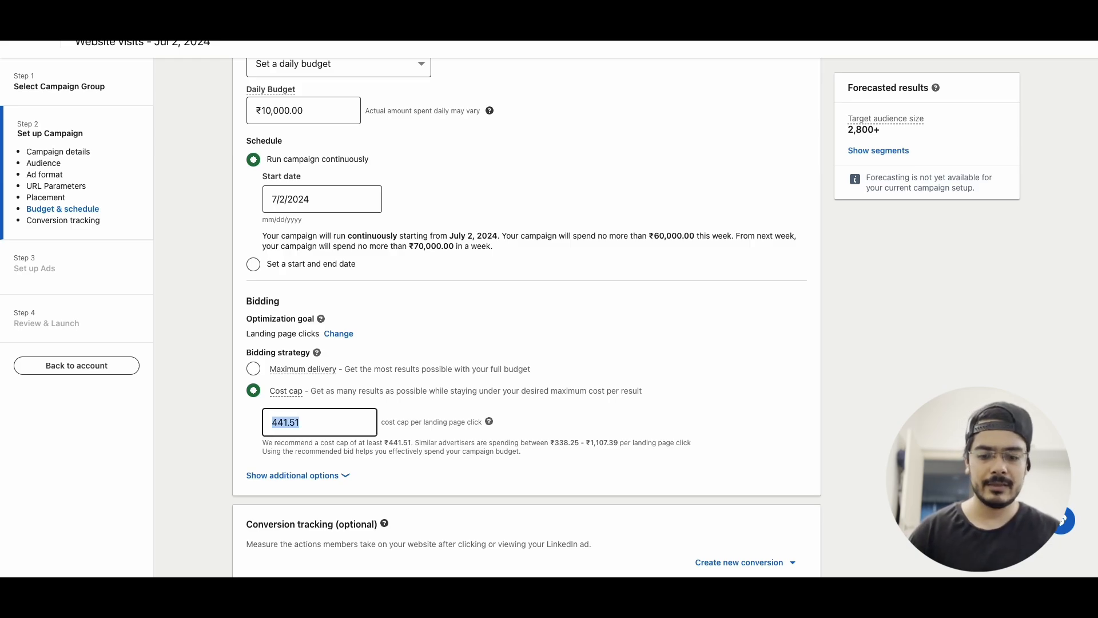
type("340")
left_click(230, 430)
Save the campaign setup and continue to the ad setup step
scroll(230, 435, "down", 3)
scroll(469, 397, "down", 1)
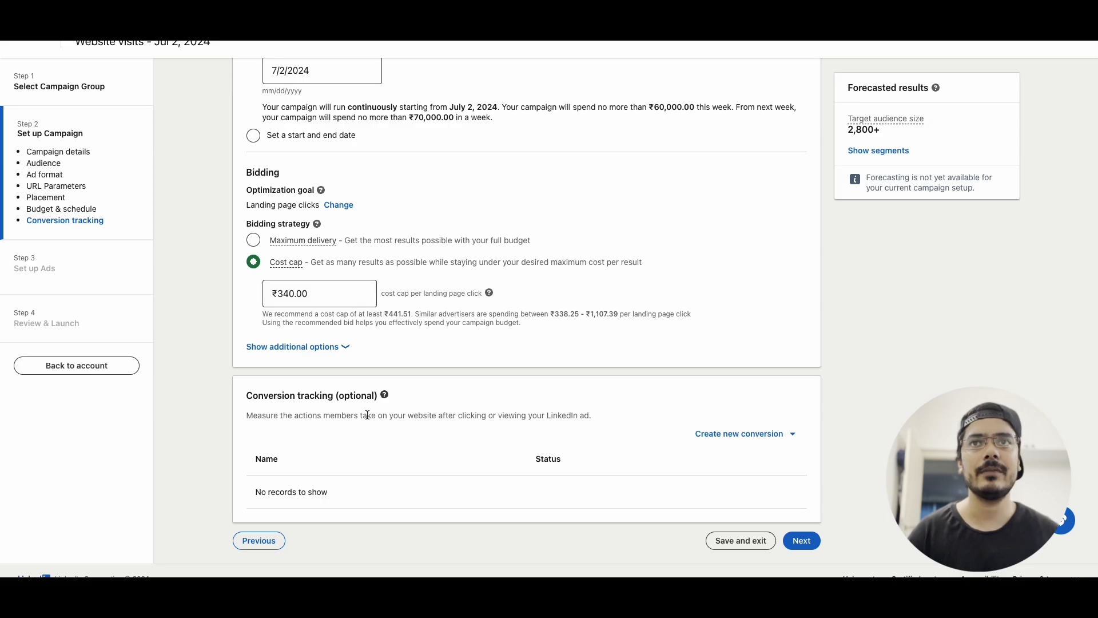
scroll(308, 395, "down", 1)
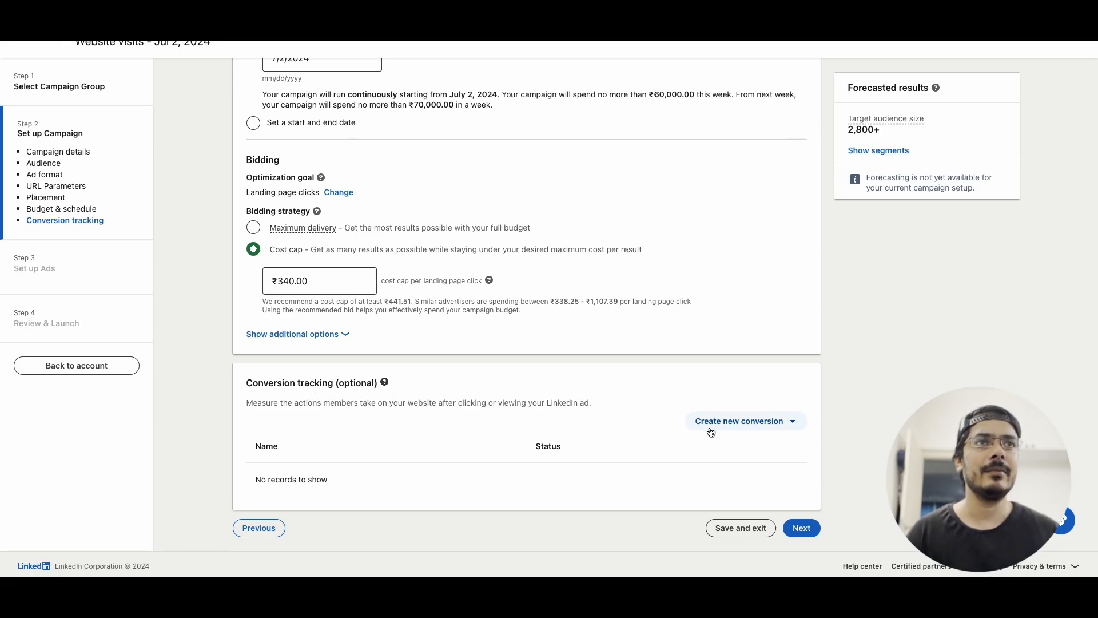
left_click(798, 526)
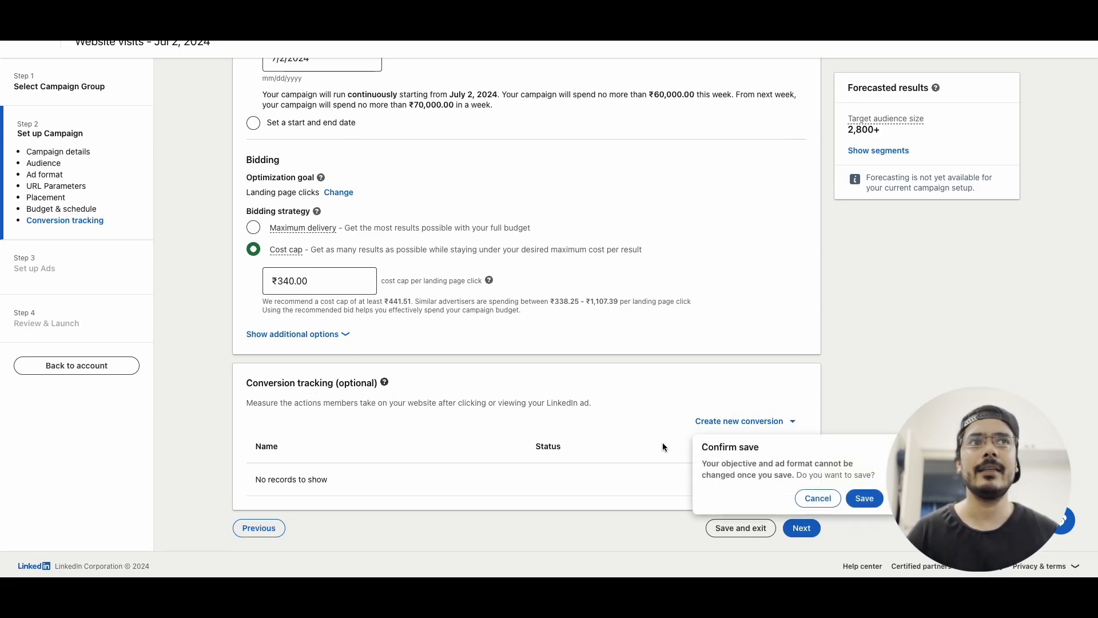
left_click(854, 501)
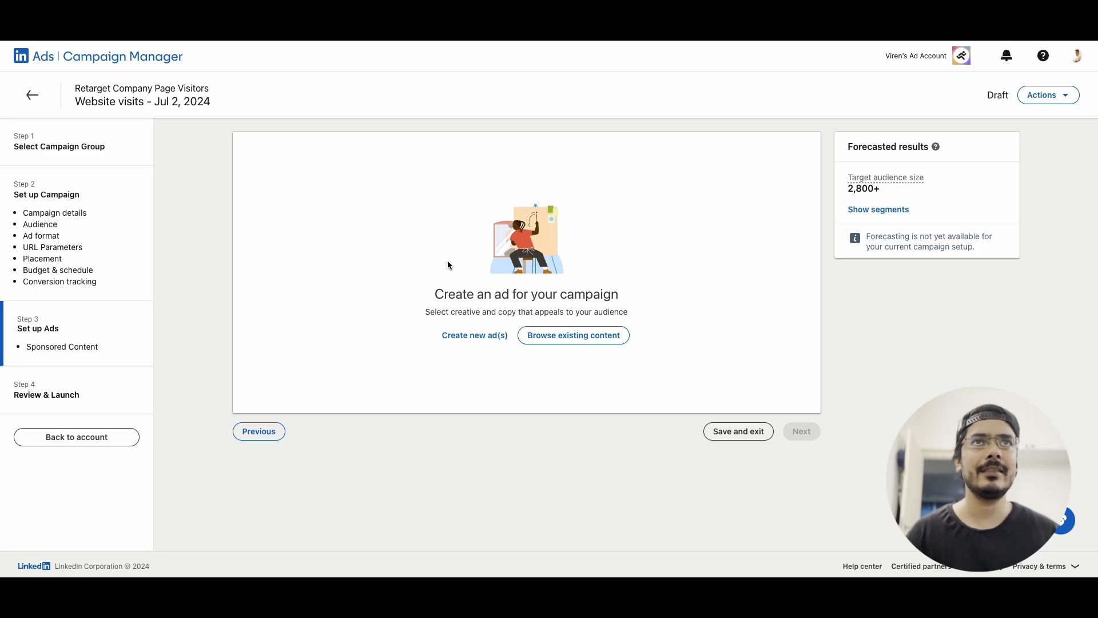
Start creating a new image ad for the campaign
left_click(479, 337)
left_click(214, 156)
left_click(110, 187)
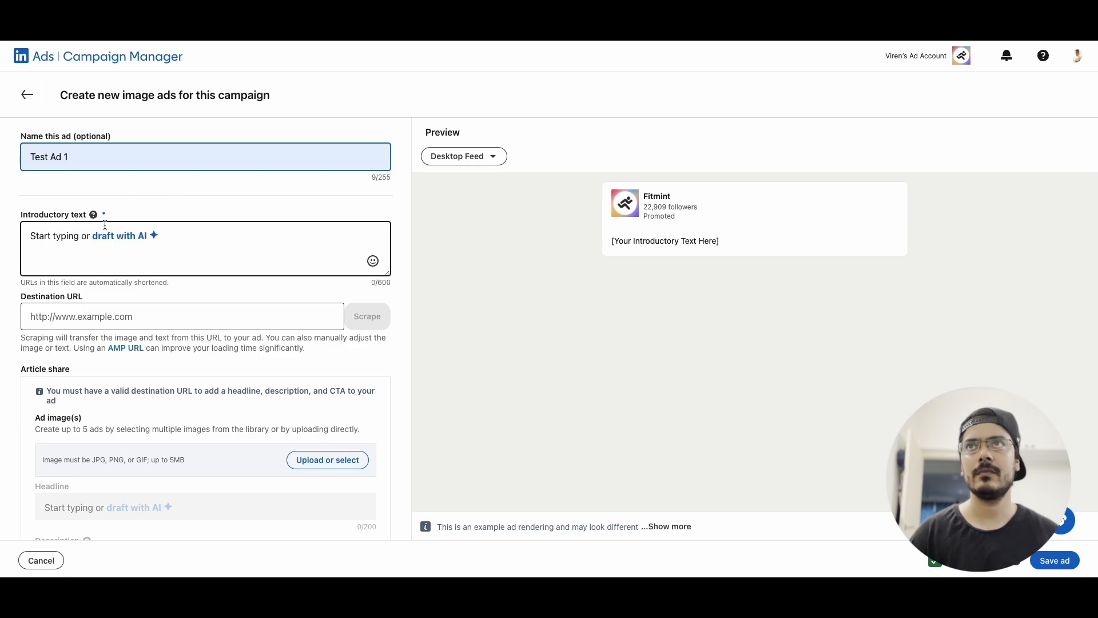
Enter the introductory text "Schedule a 30 minute free consultation with me to see how I could help your startup grow!"
left_click(75, 246)
type("Schedule a 30 min")
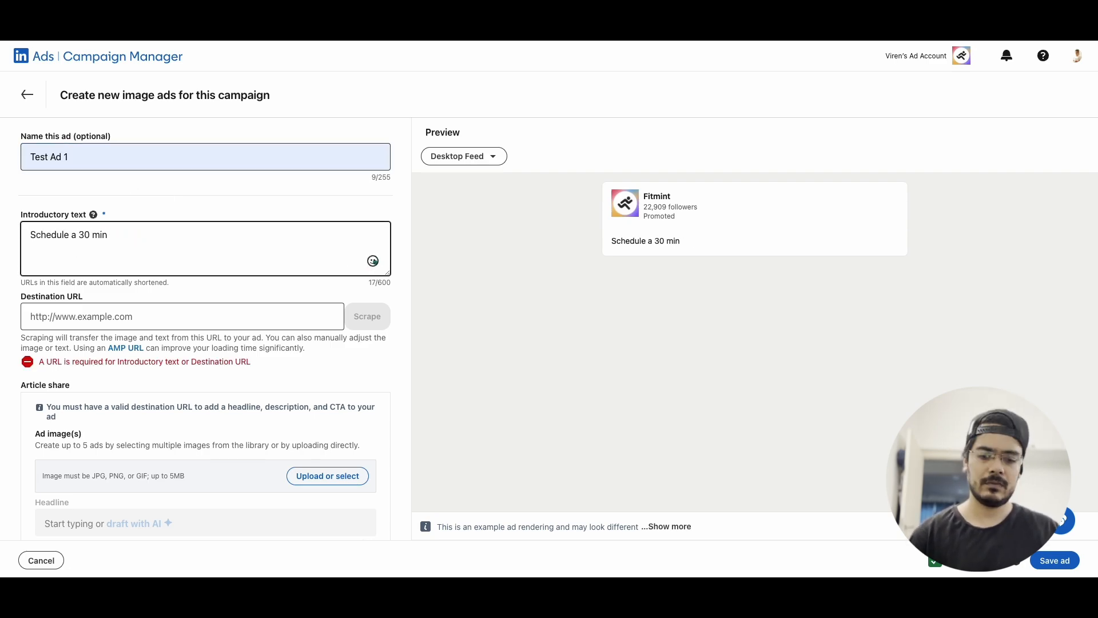
type("ute free consultation with em to see how I could help your startup grow!")
Enter the advertiser's LinkedIn profile URL as the destination URL
left_click(79, 311)
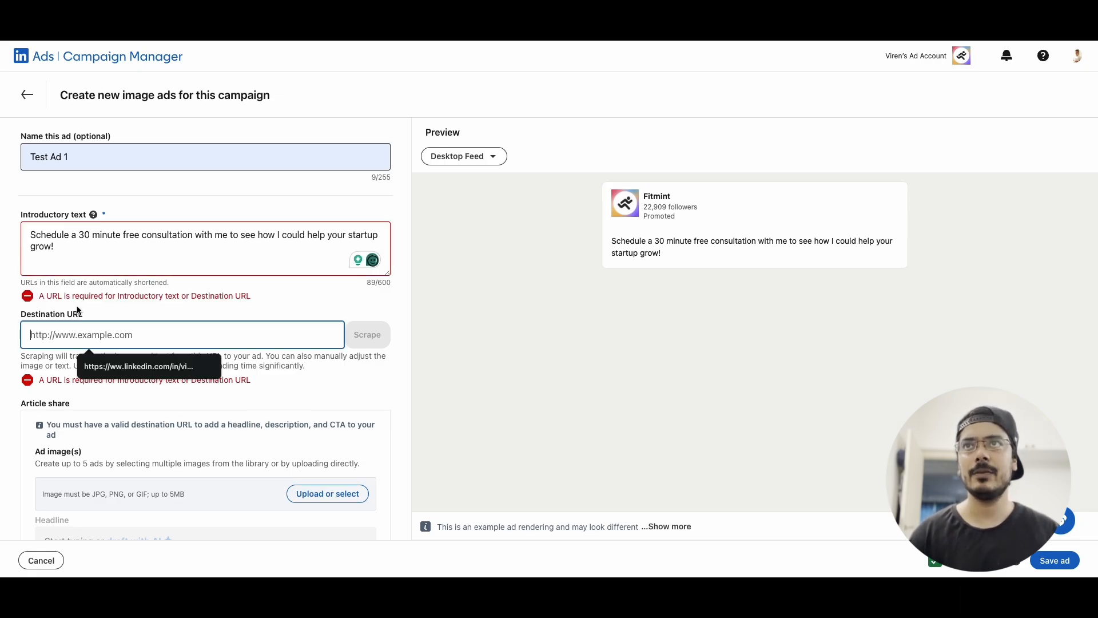
type("https://www.linkedin.com/in/virenbaid")
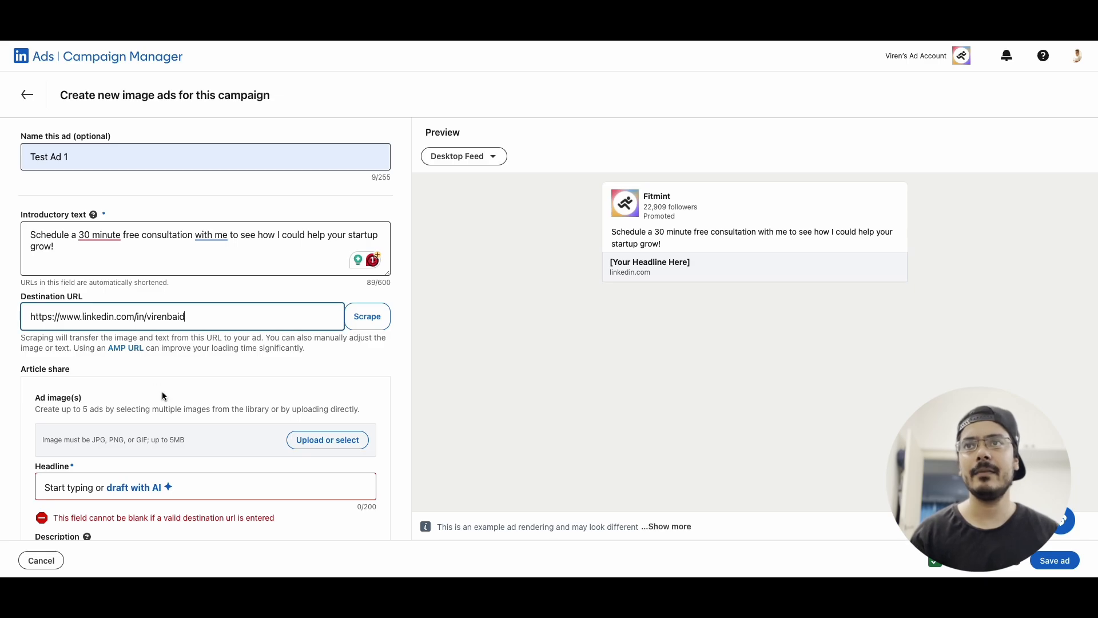
Open the image library to choose an ad image
scroll(162, 393, "down", 1)
scroll(163, 394, "down", 2)
left_click(327, 310)
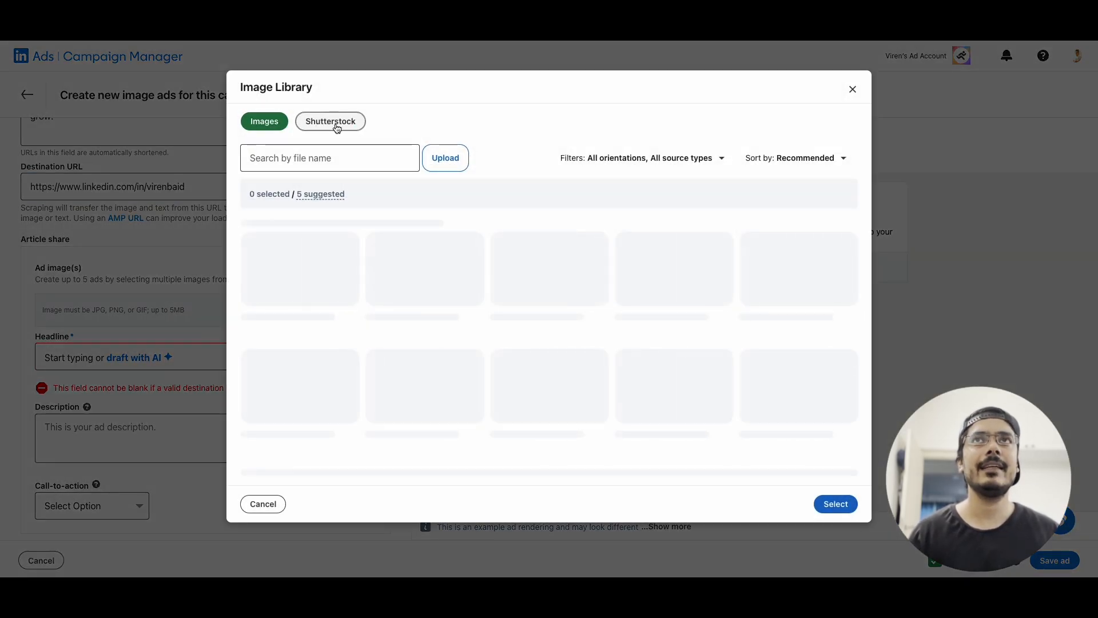
Search Shutterstock images for "growth hacking" and pick the yellow Growth Hacking image
left_click(337, 127)
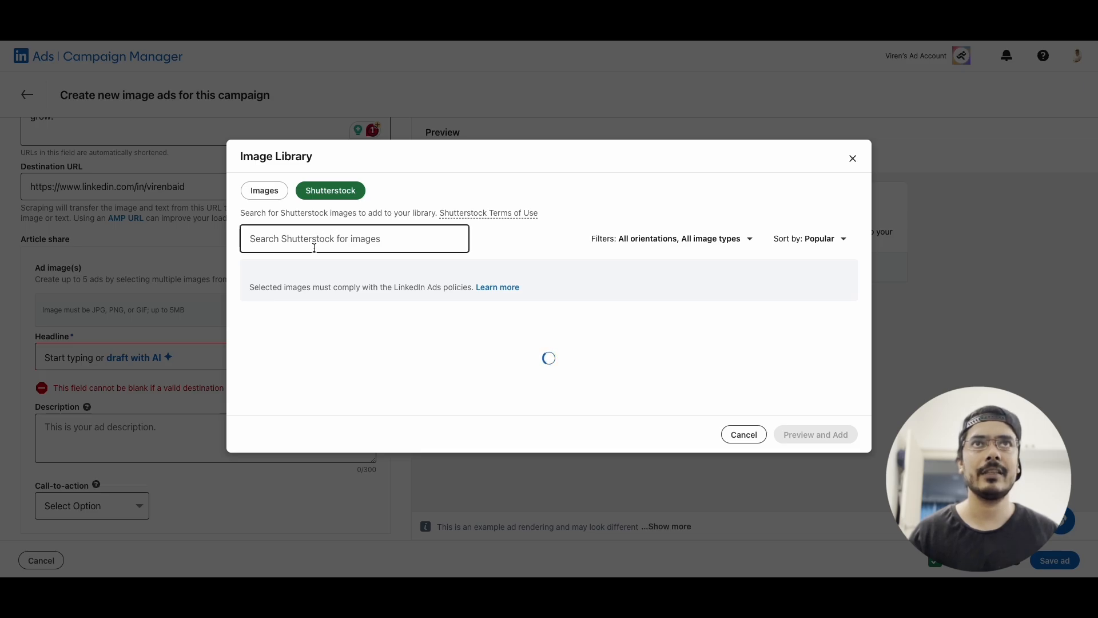
left_click(328, 239)
left_click(331, 263)
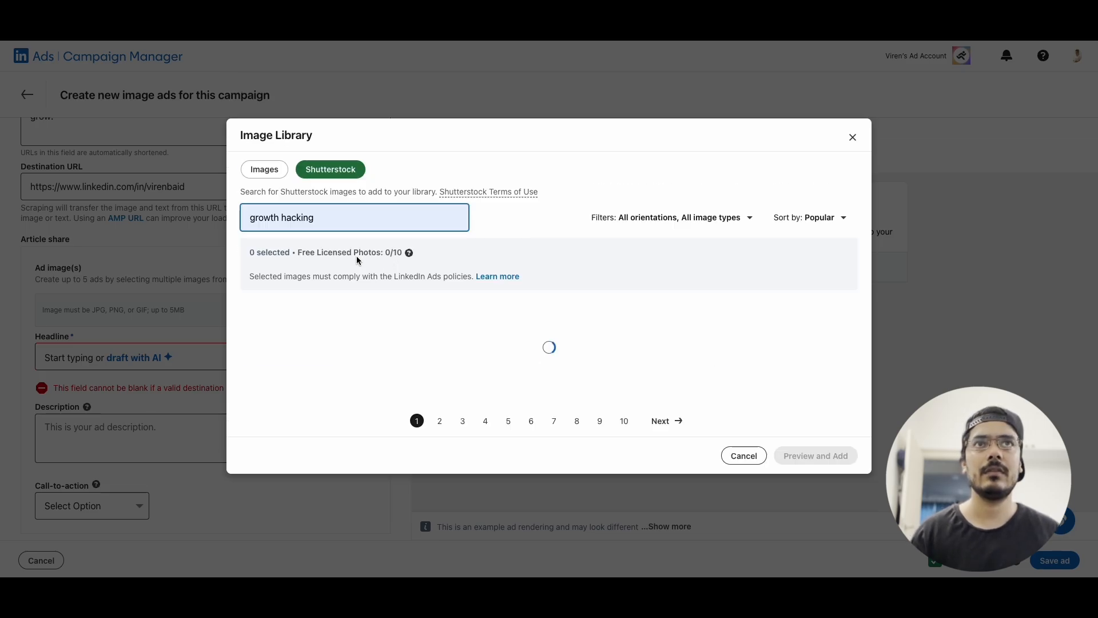
left_click(798, 403)
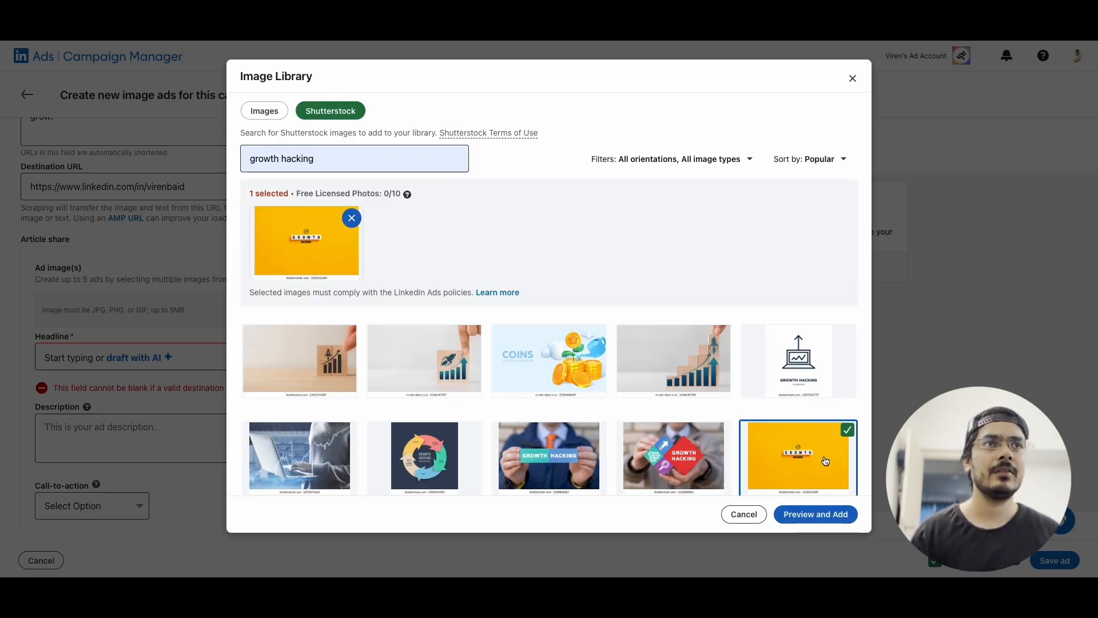
Add the chosen Shutterstock image to the library and select it as the ad image
left_click(810, 517)
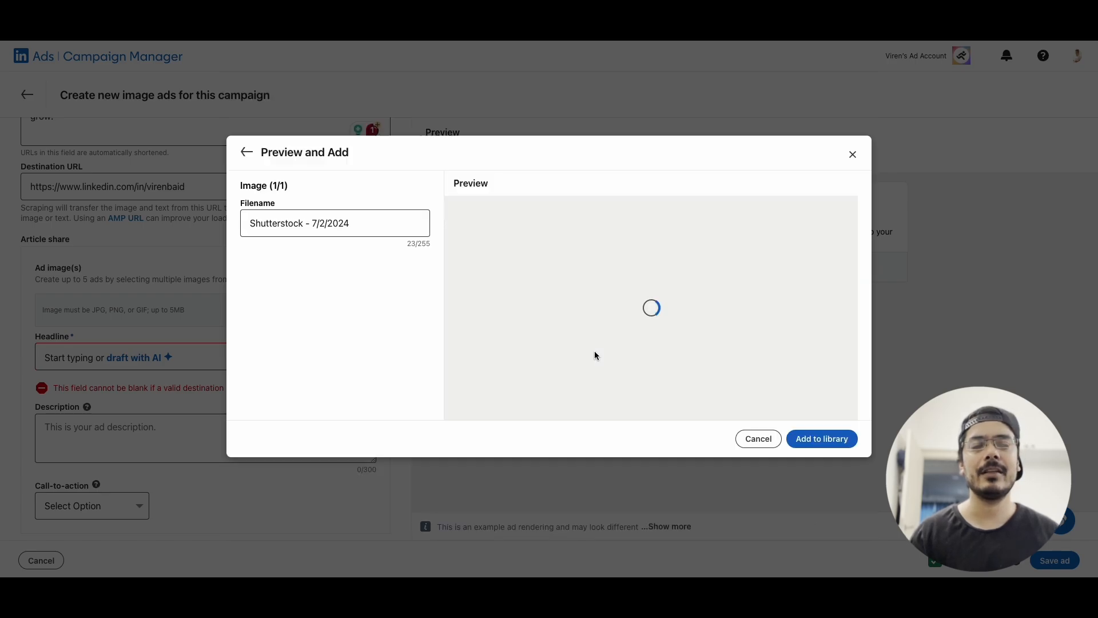
left_click(822, 438)
left_click(881, 409)
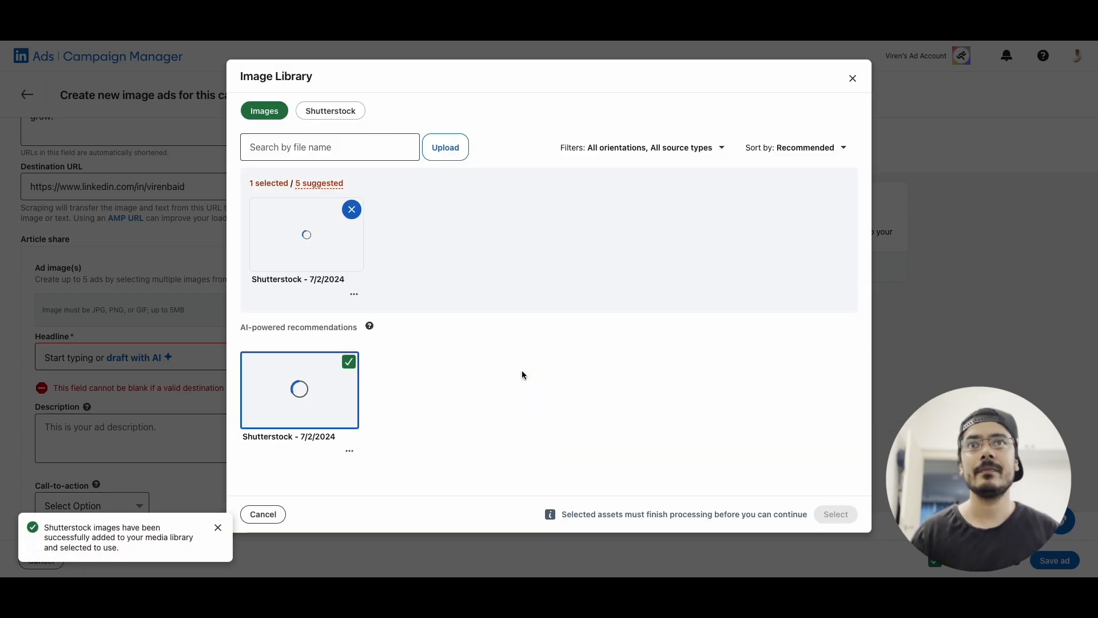
left_click(836, 513)
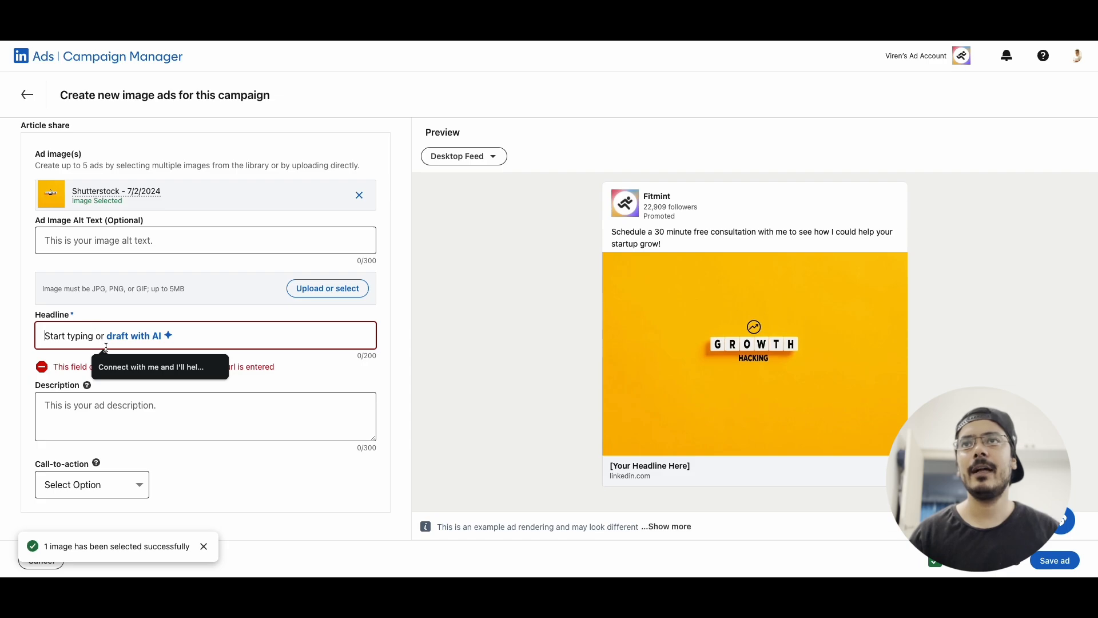
Set the headline to "Connect with me and I'll help your startup grow!" and the call-to-action to Learn more
left_click(114, 367)
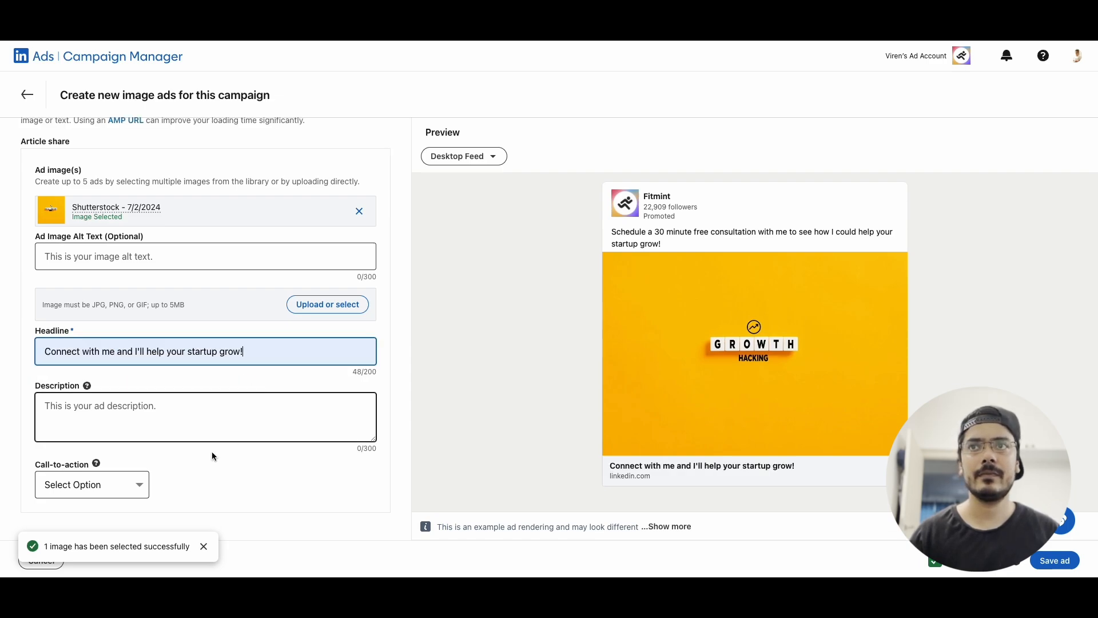
left_click(108, 485)
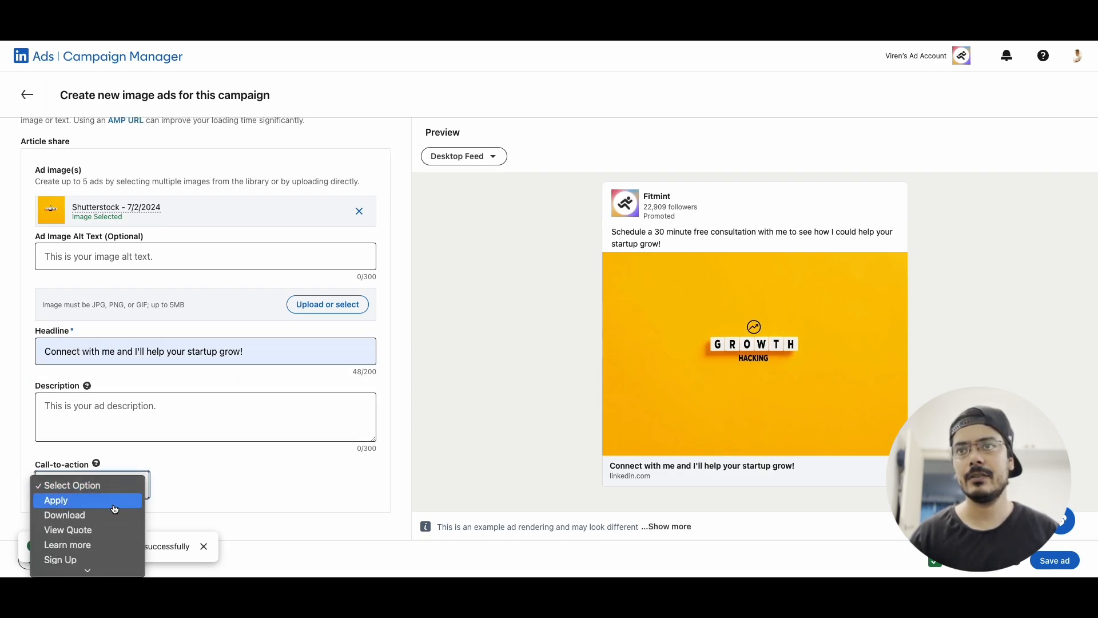
left_click(103, 545)
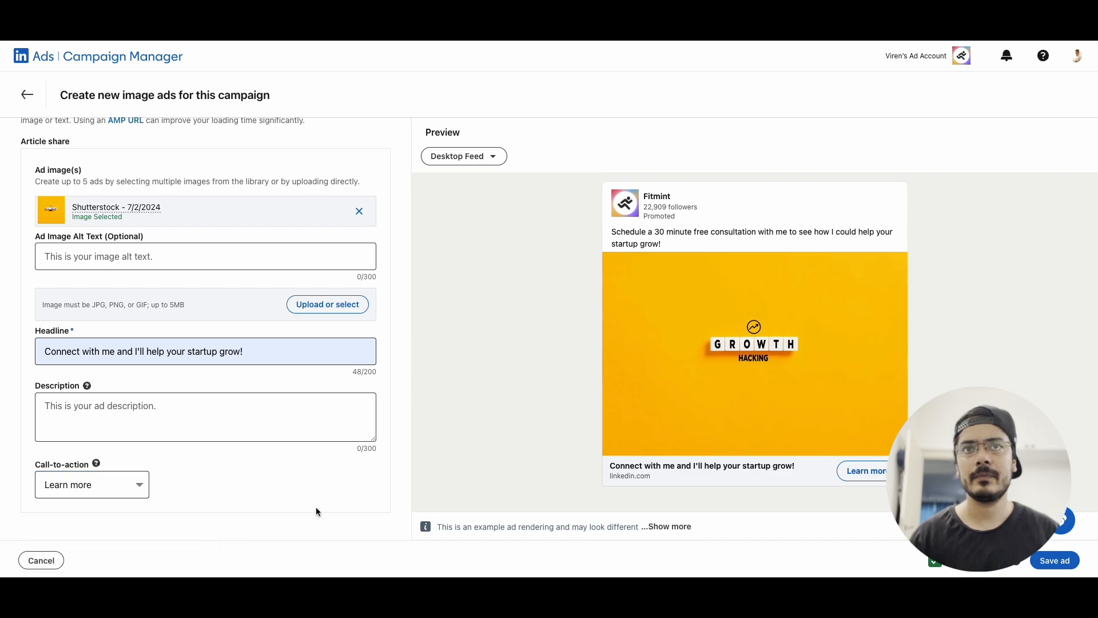
Switch the ad preview to Mobile Feed and save the ad
scroll(610, 346, "down", 1)
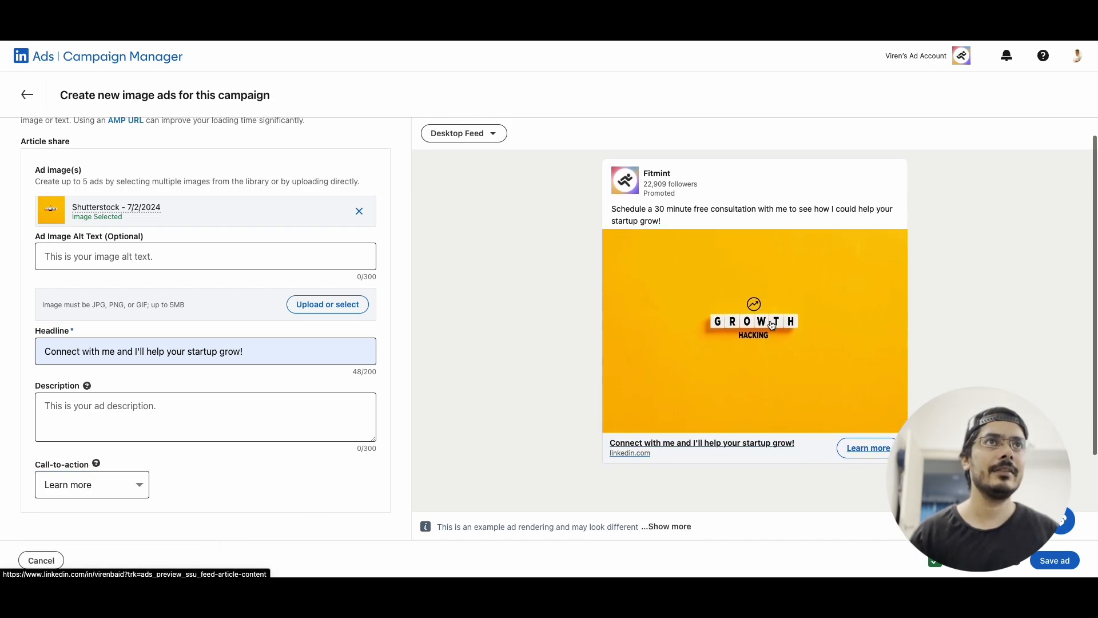
left_click(489, 137)
left_click(464, 219)
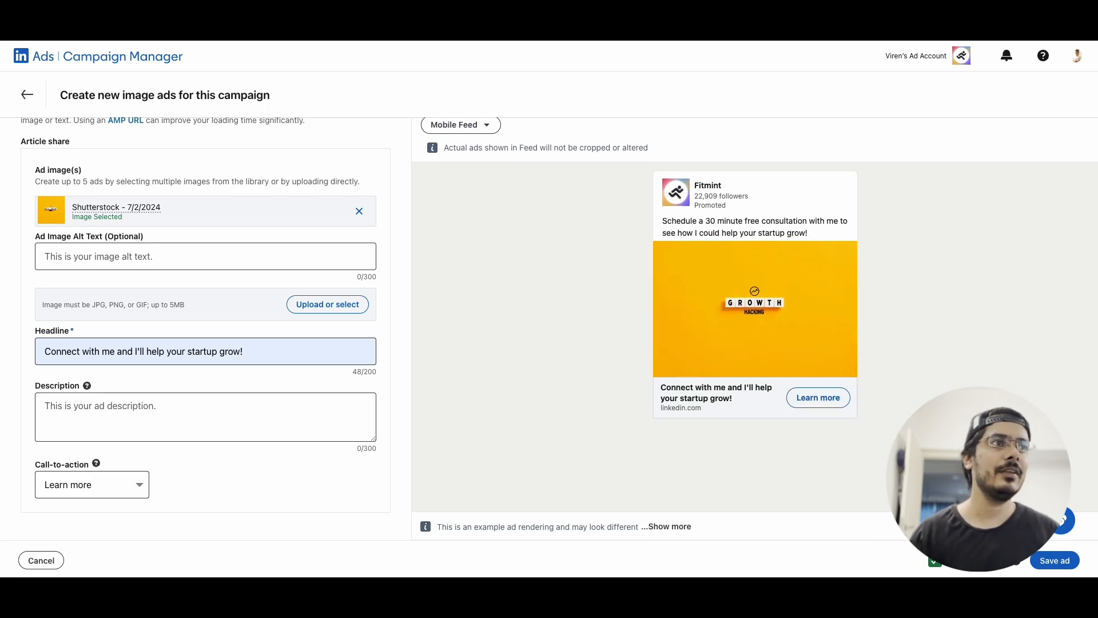
left_click(1056, 561)
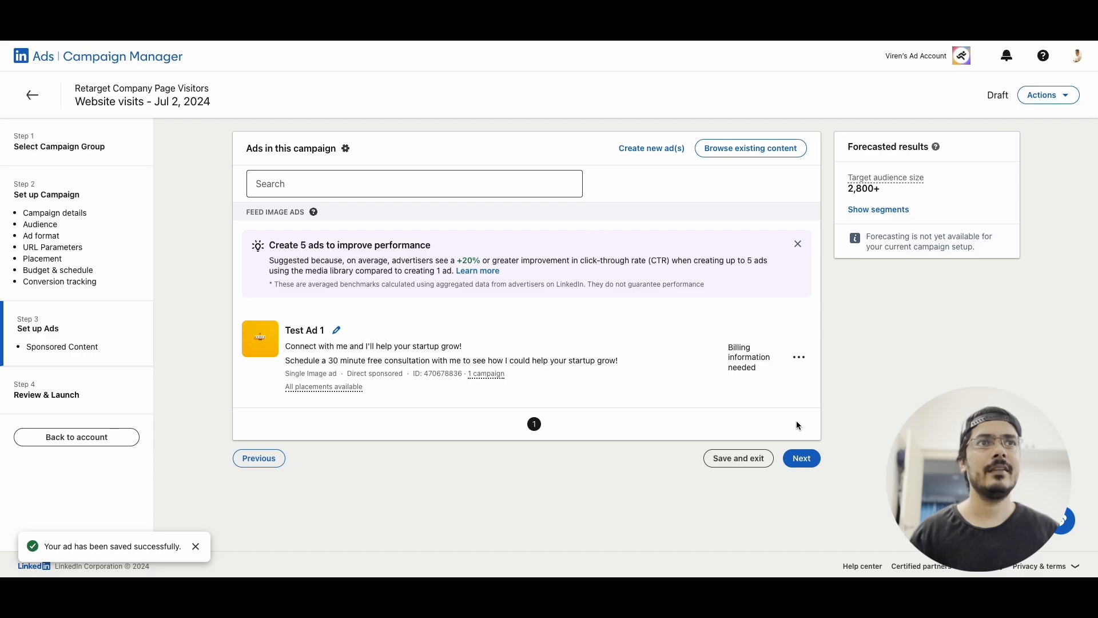
Continue to the Review & Launch step and go through the campaign summary
left_click(801, 458)
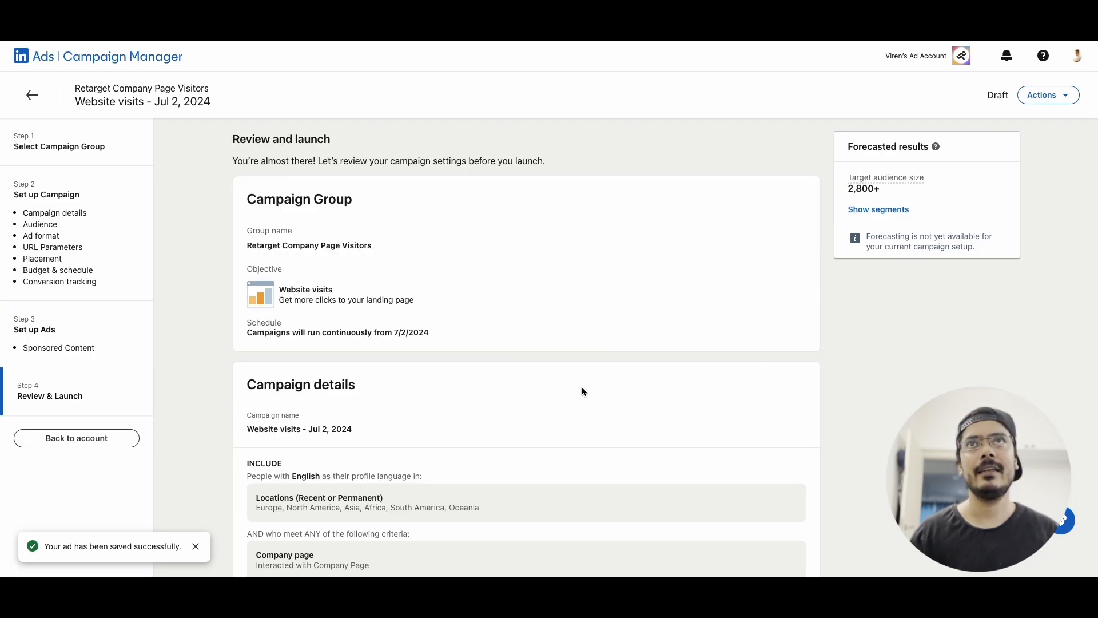
scroll(583, 392, "down", 5)
scroll(582, 387, "down", 5)
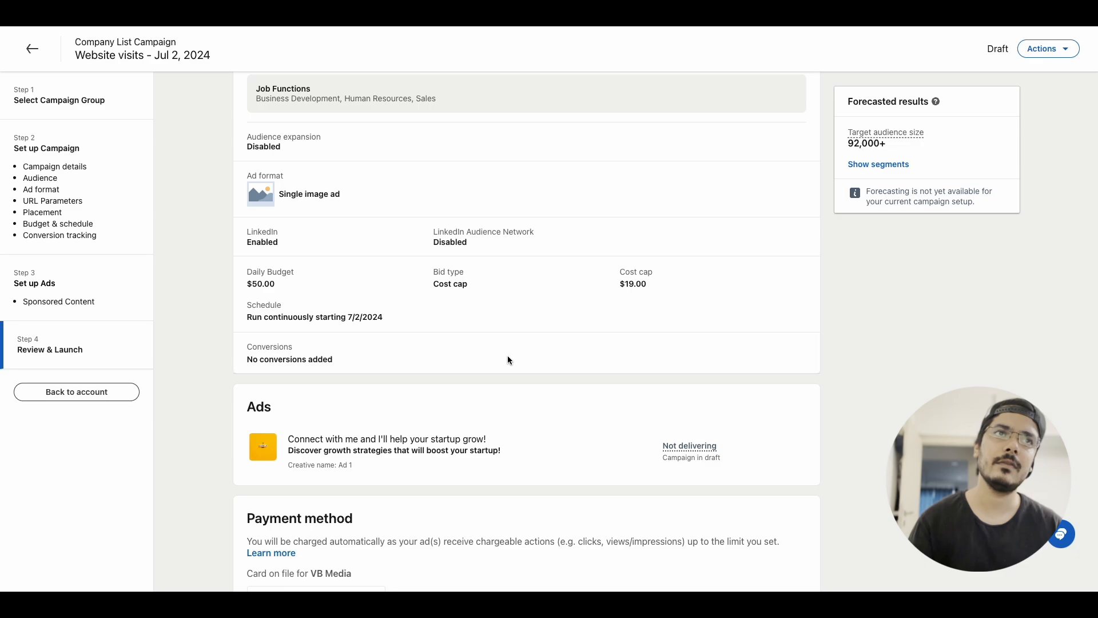
scroll(508, 360, "down", 3)
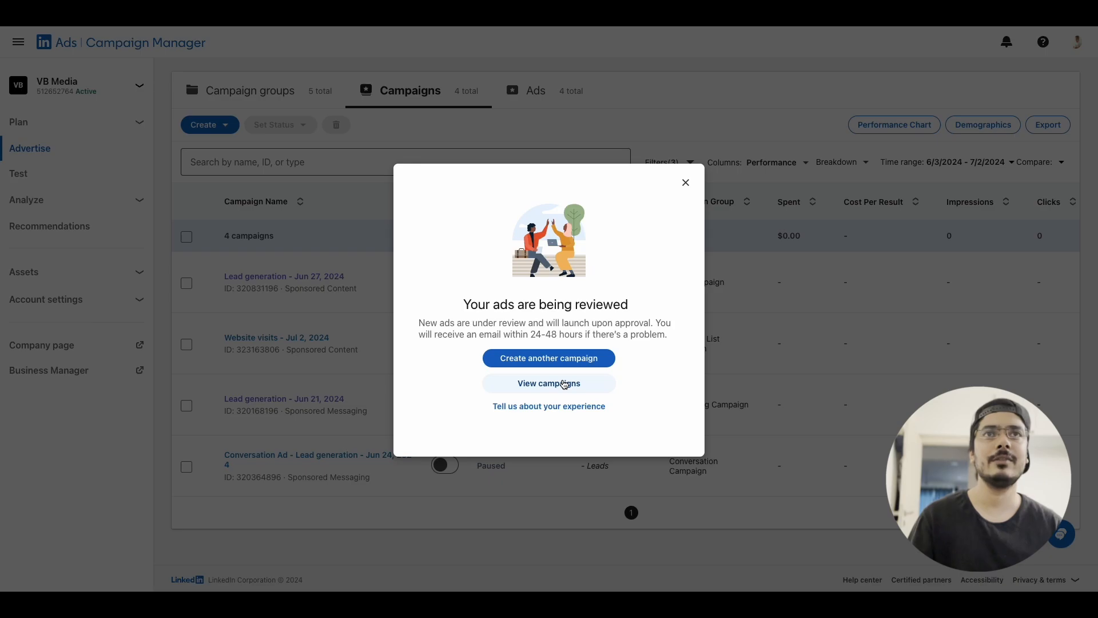
Open the campaigns list and show the ads of the Website visits - Jul 2, 2024 campaign
left_click(565, 384)
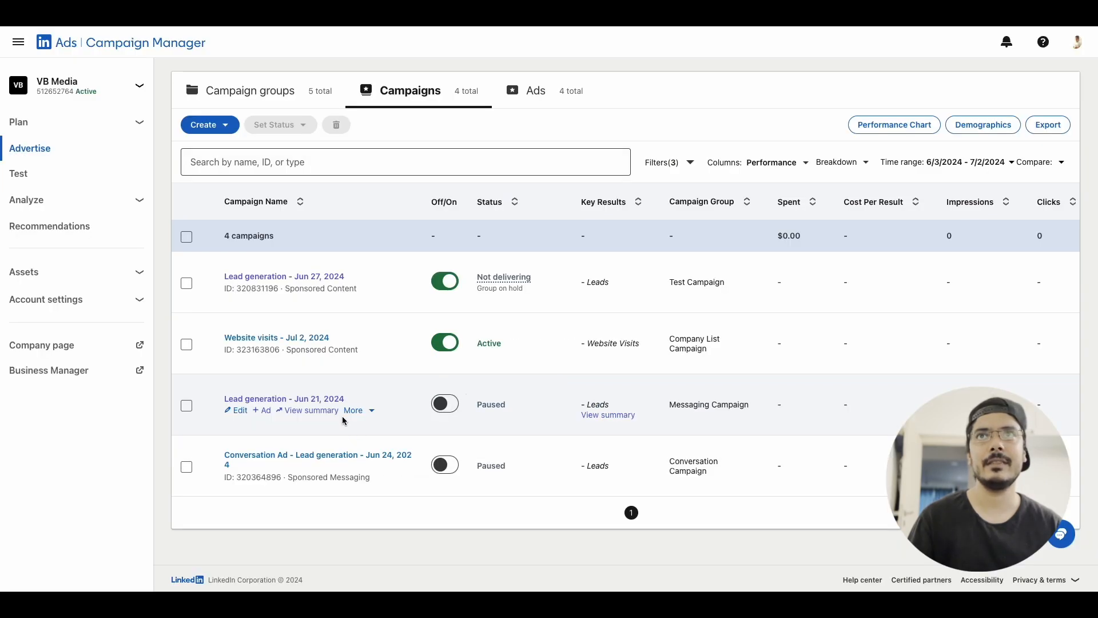
left_click(301, 337)
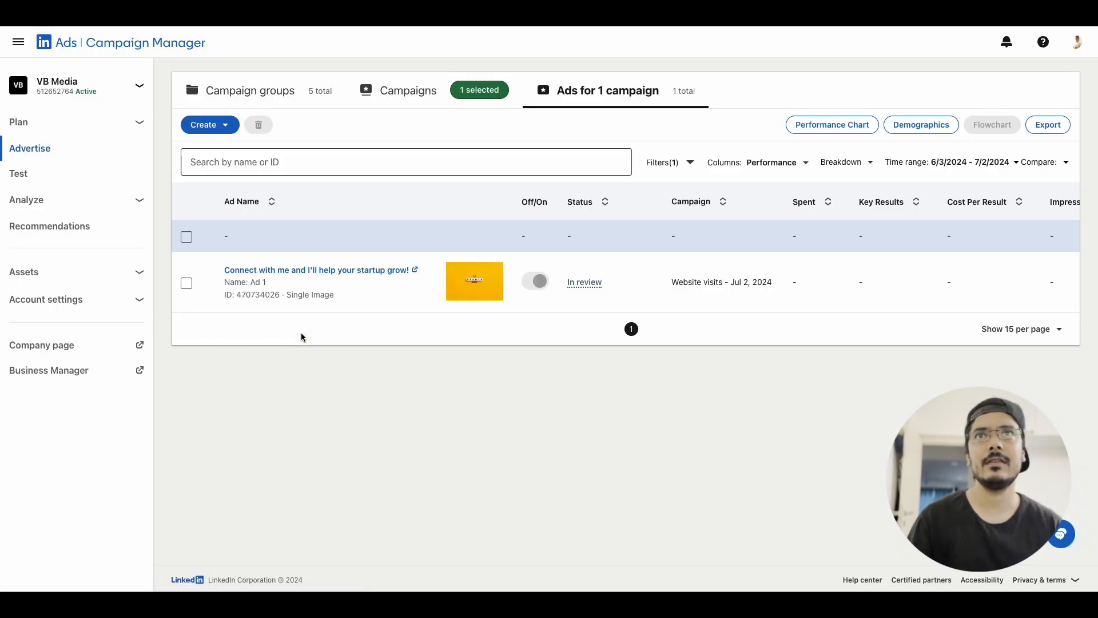
Scroll across the ads table to examine the new ad's status and performance columns
mouse_move(547, 270)
scroll(633, 261, "right", 1)
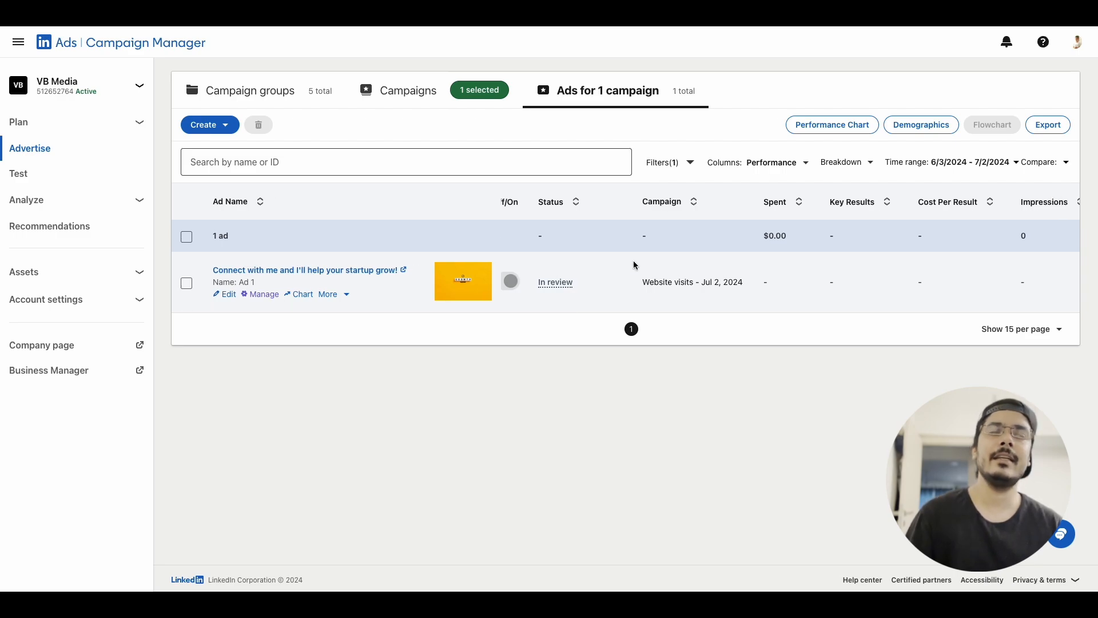
scroll(633, 265, "right", 5)
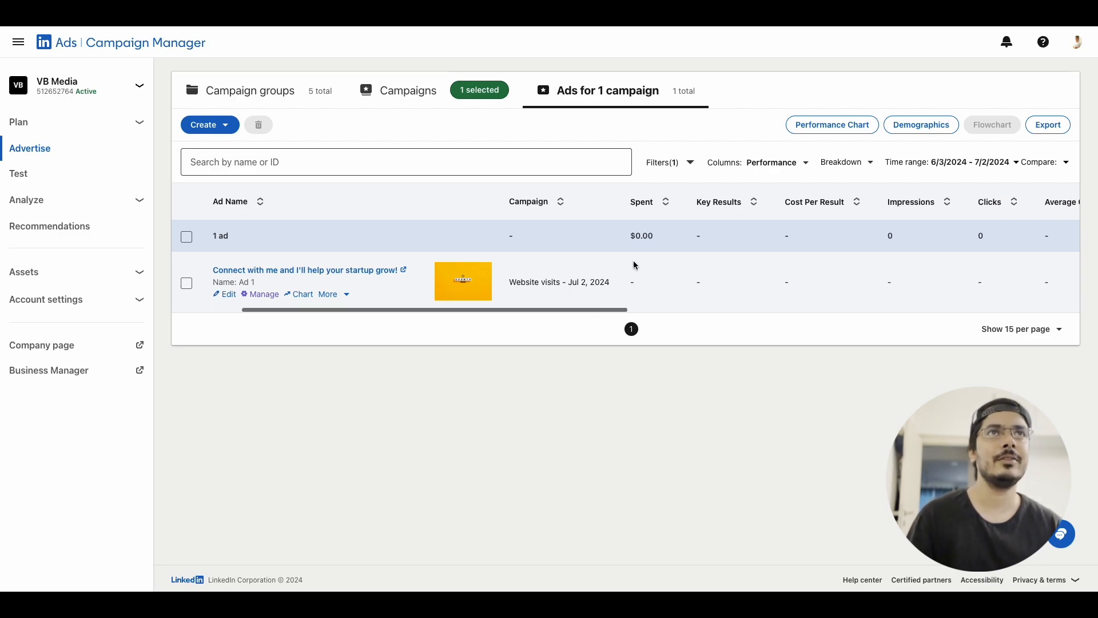
scroll(683, 265, "right", 2)
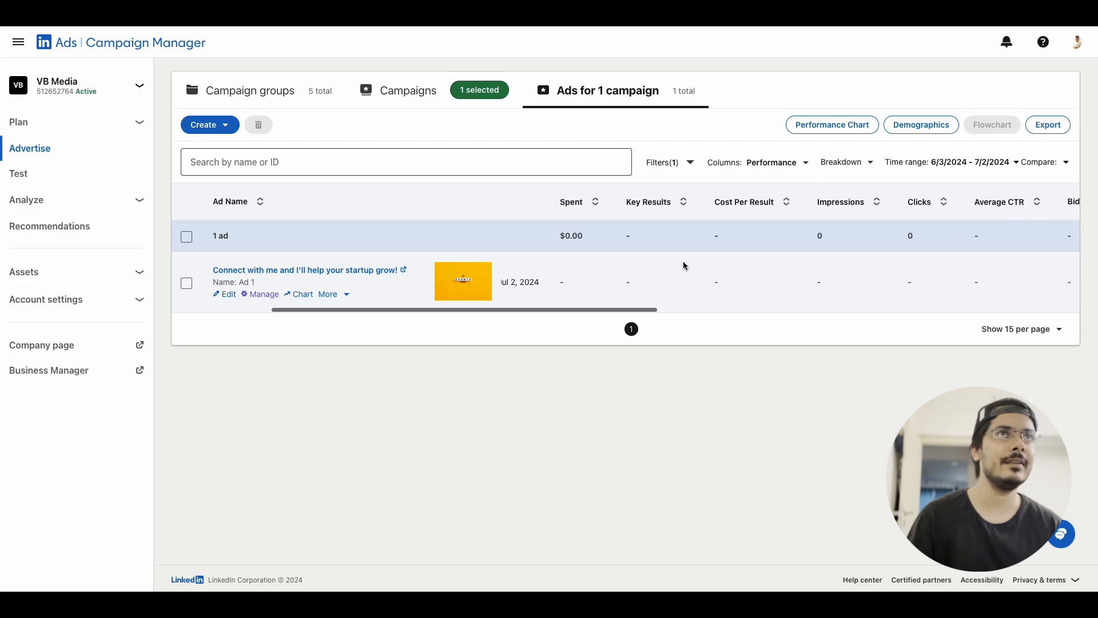
scroll(683, 261, "right", 2)
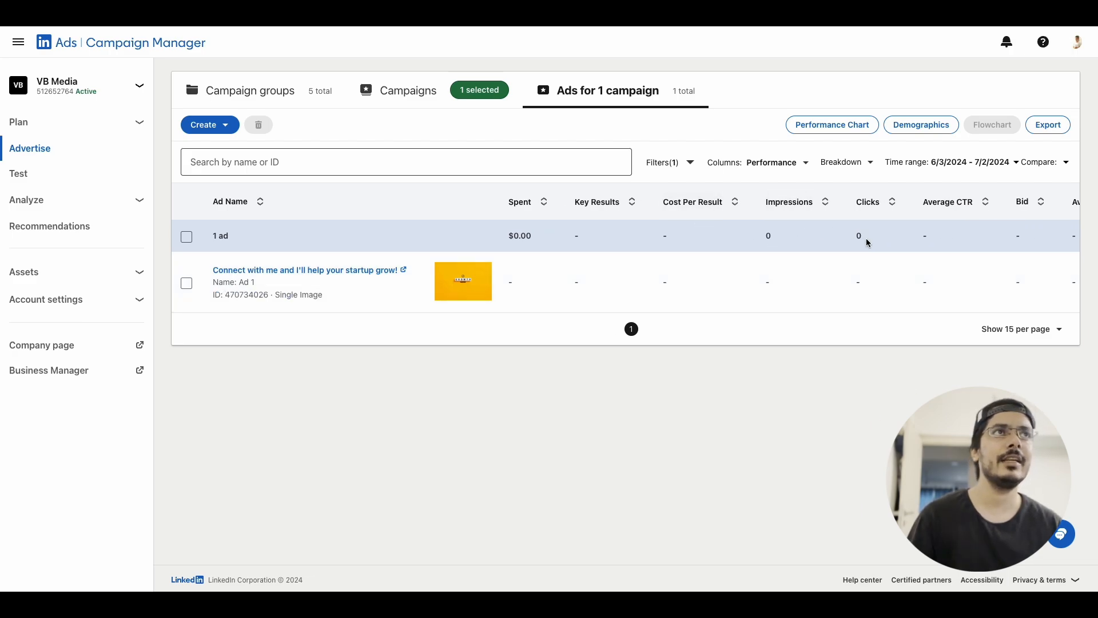
scroll(835, 270, "right", 12)
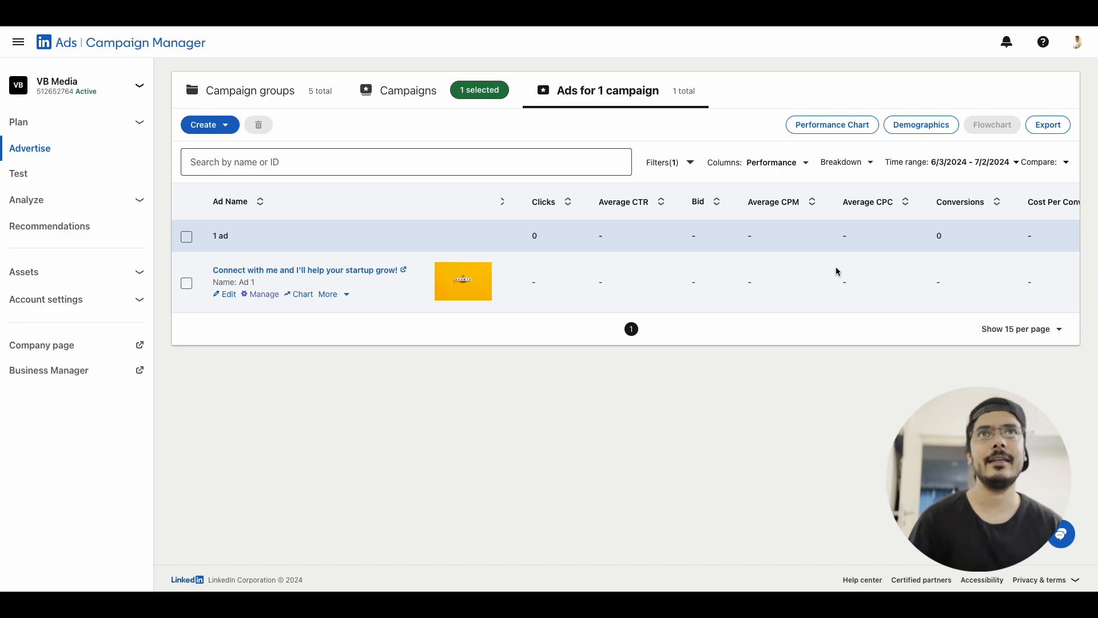
scroll(836, 271, "left", 15)
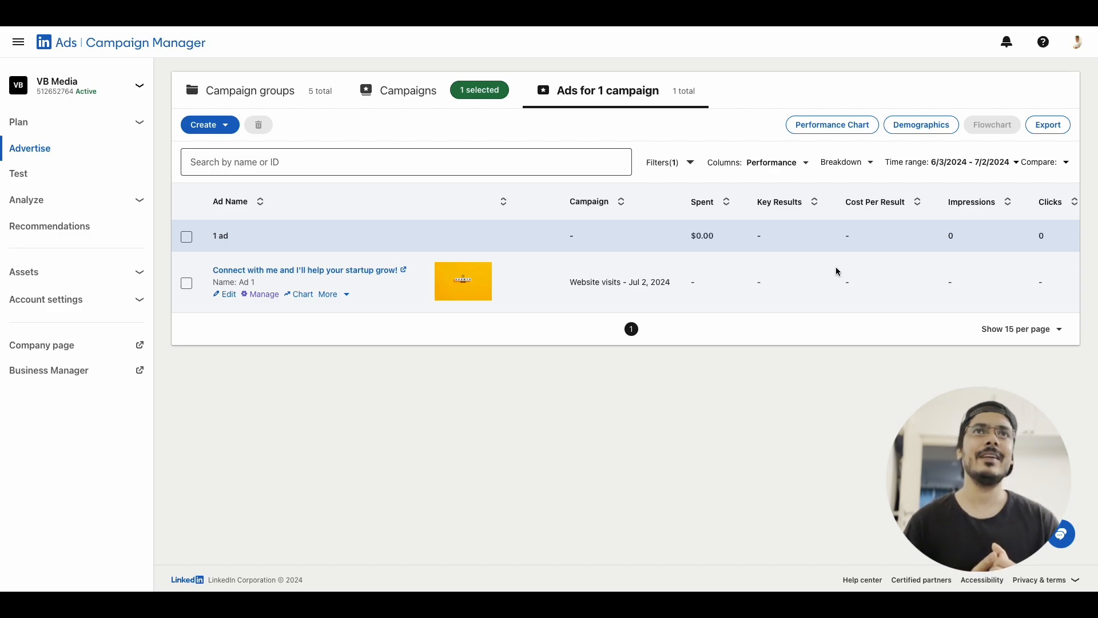